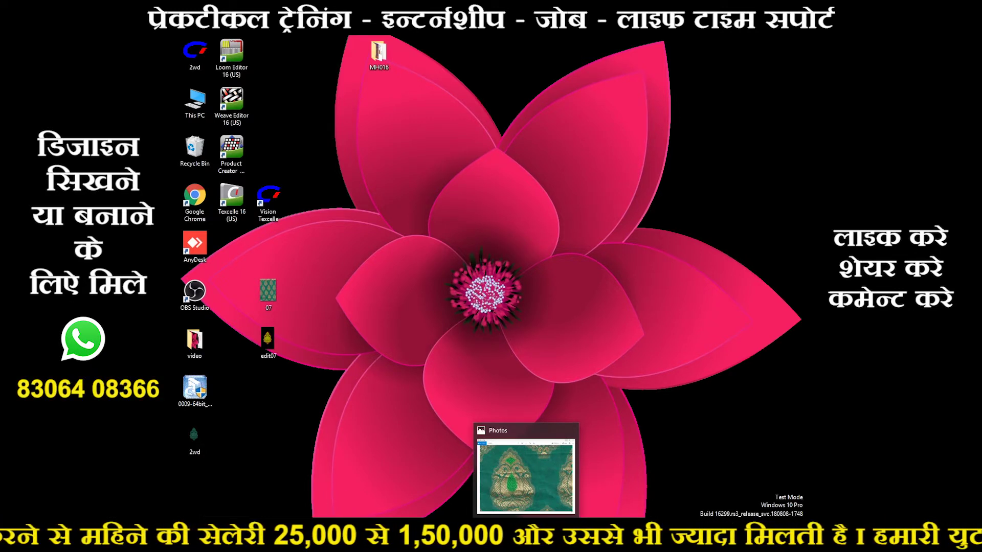
# Restore the Photos window showing the 07.bmp fabric scan from the taskbar.
pyautogui.click(525, 476)
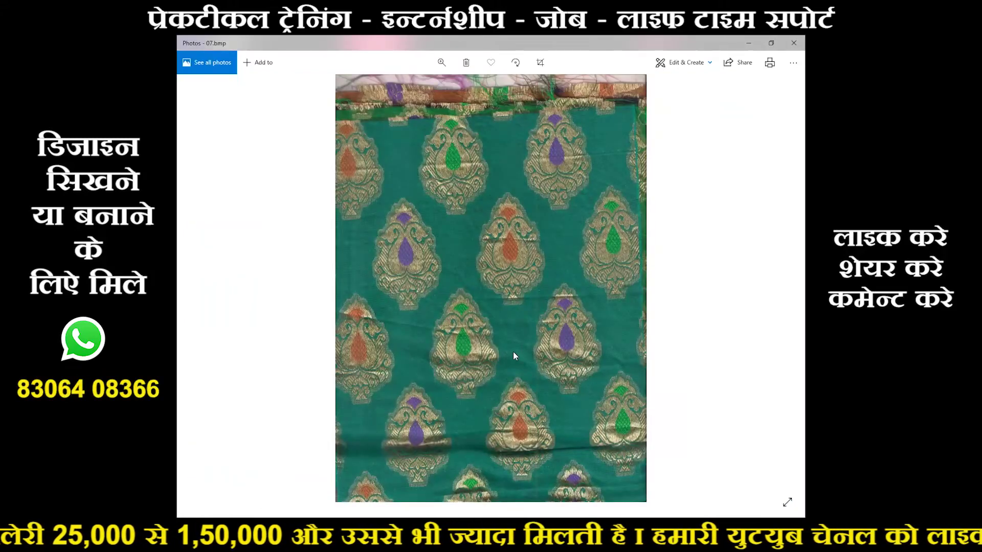
# Zoom and pan around the brocade's paisley motifs in 07.bmp, then minimize Photos.
pyautogui.scroll(3, 513, 351)
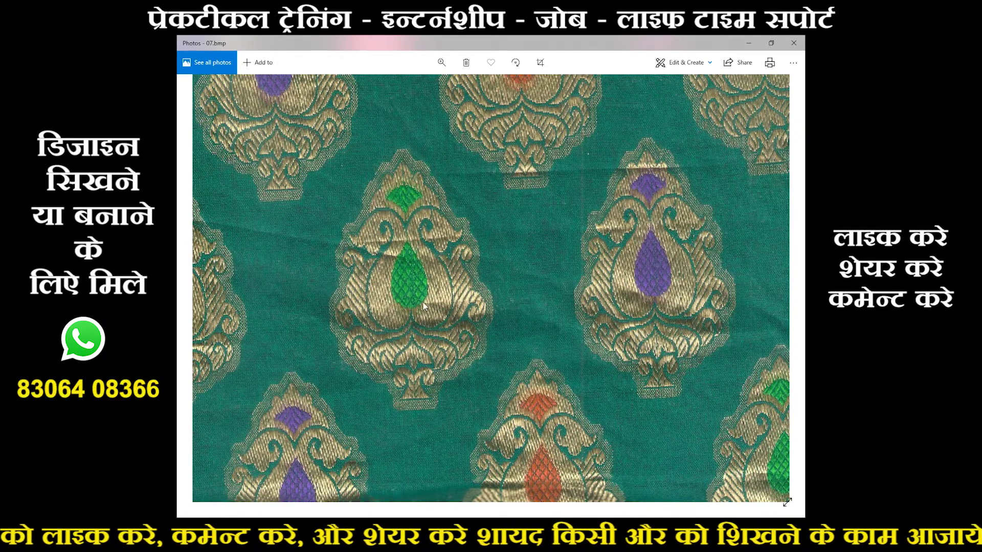
pyautogui.scroll(2, 423, 306)
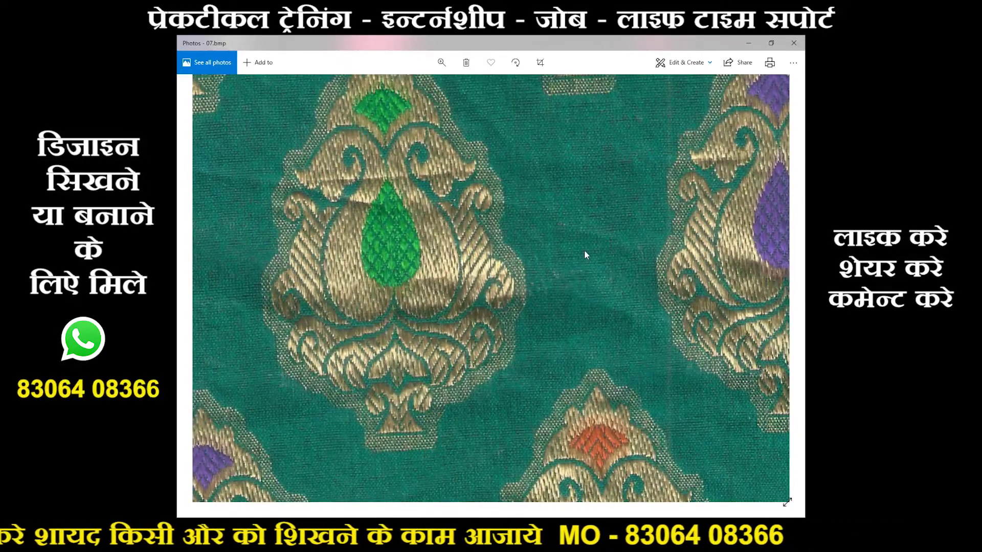
pyautogui.scroll(-2, 584, 254)
pyautogui.scroll(-2, 584, 255)
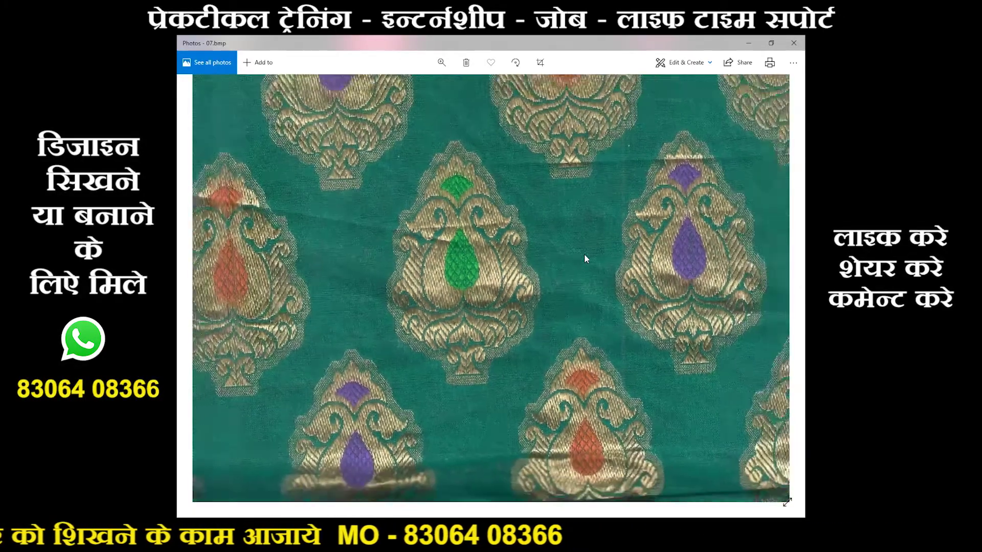
pyautogui.scroll(-1, 584, 254)
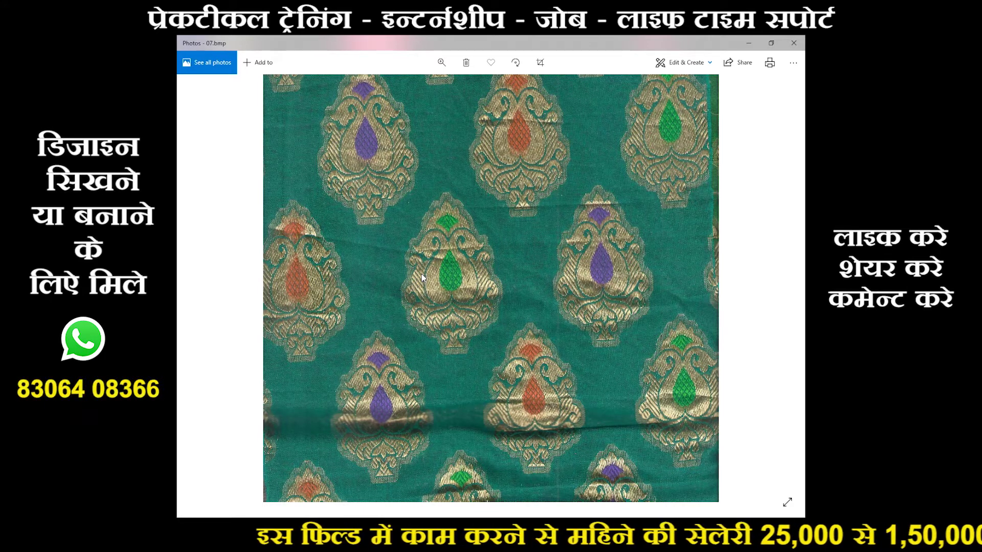
pyautogui.scroll(2, 428, 305)
pyautogui.scroll(1, 428, 306)
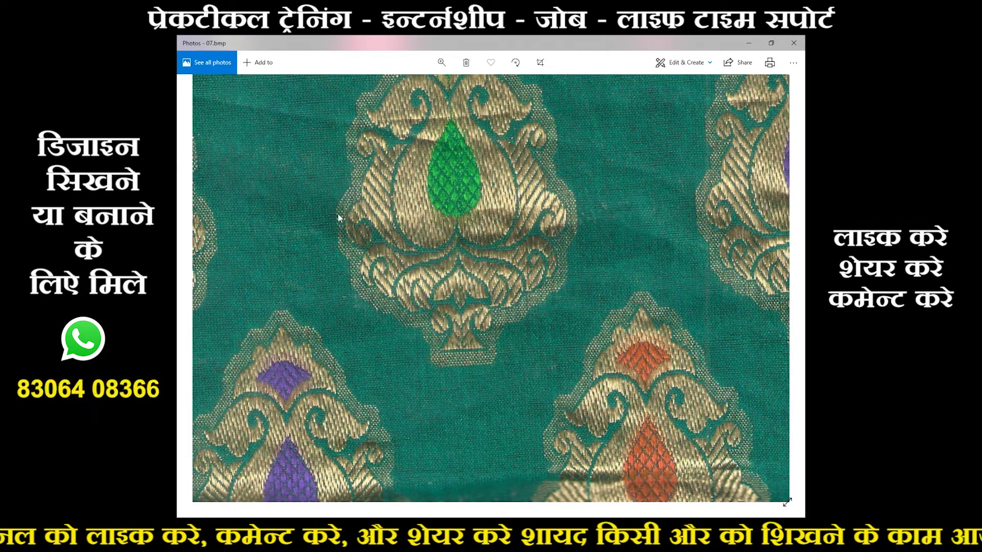
pyautogui.scroll(-3, 339, 216)
pyautogui.scroll(-2, 338, 216)
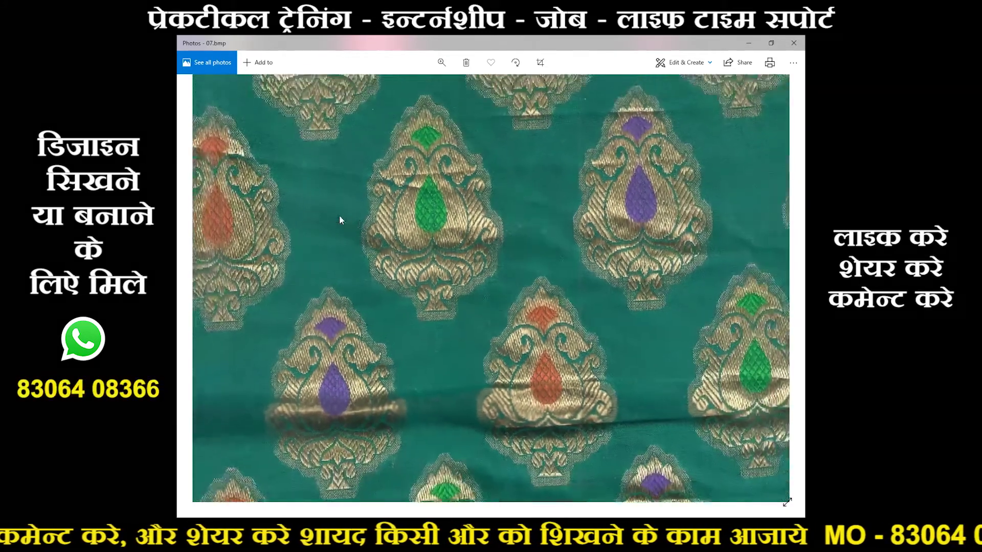
pyautogui.moveTo(426, 210); pyautogui.dragTo(426, 256)
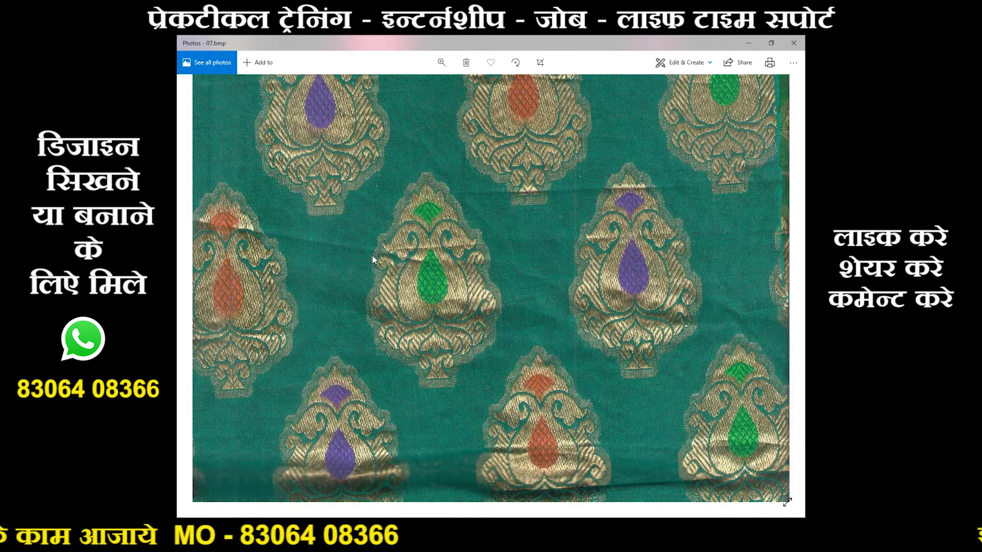
pyautogui.click(749, 46)
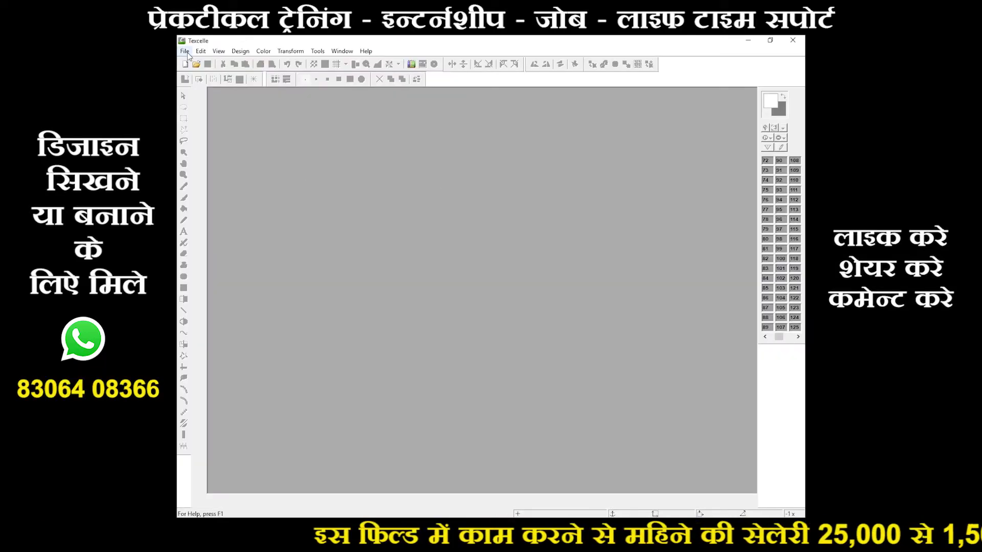
# Open the 2wd.bmp design file in Texcelle.
pyautogui.click(185, 52)
pyautogui.click(203, 74)
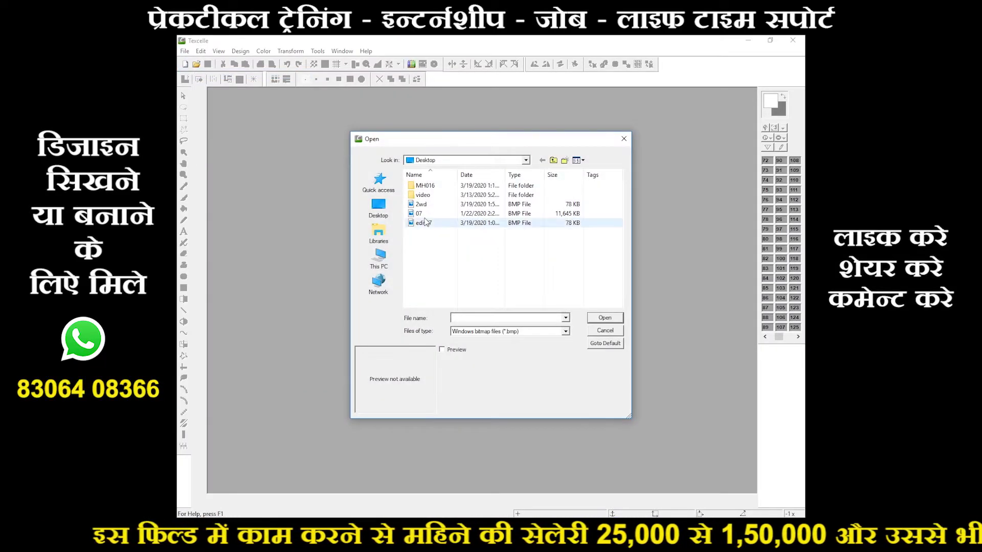
pyautogui.click(421, 204)
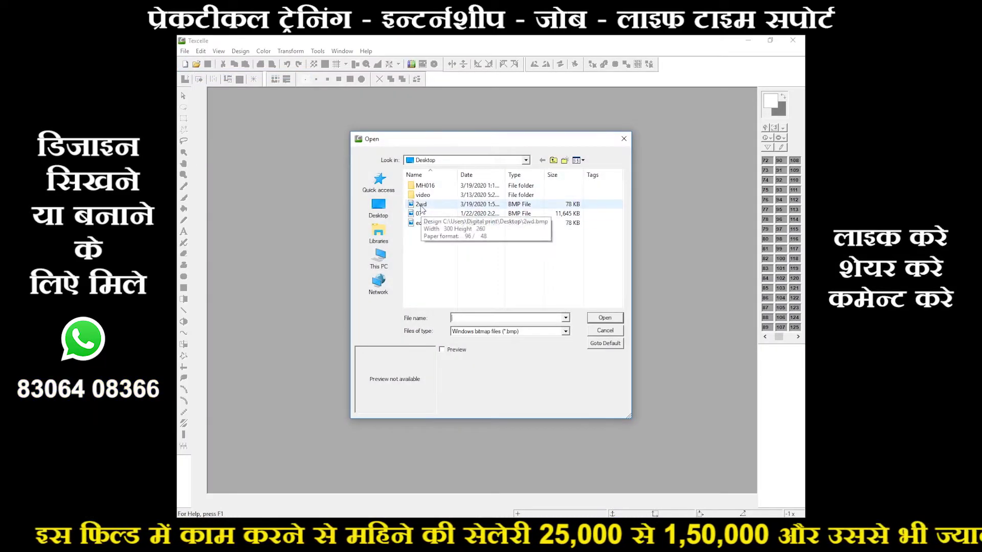
pyautogui.click(604, 319)
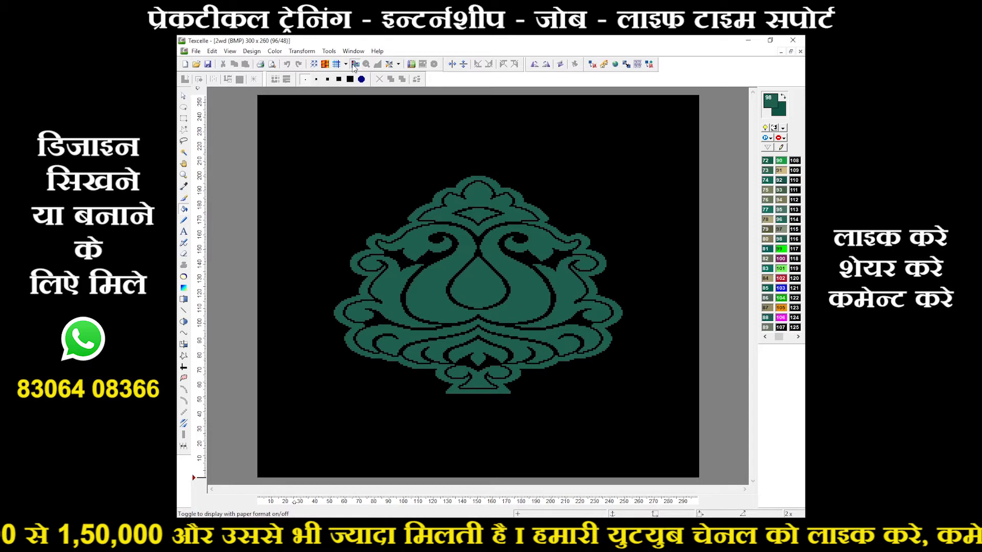
# Show the 2wd design in paper format proportions and adjust the zoom.
pyautogui.click(355, 64)
pyautogui.scroll(-1, 417, 180)
pyautogui.scroll(-1, 417, 180)
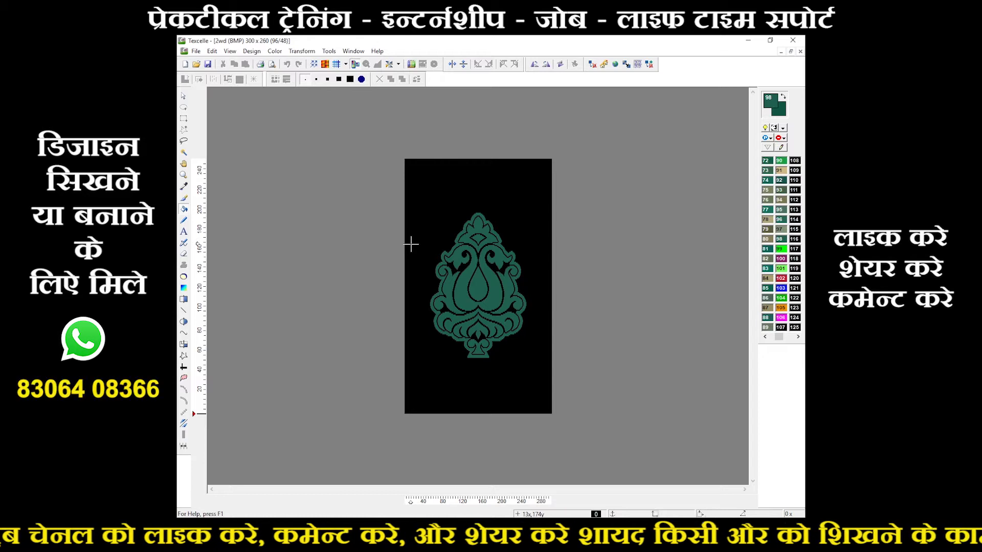
pyautogui.scroll(1, 410, 245)
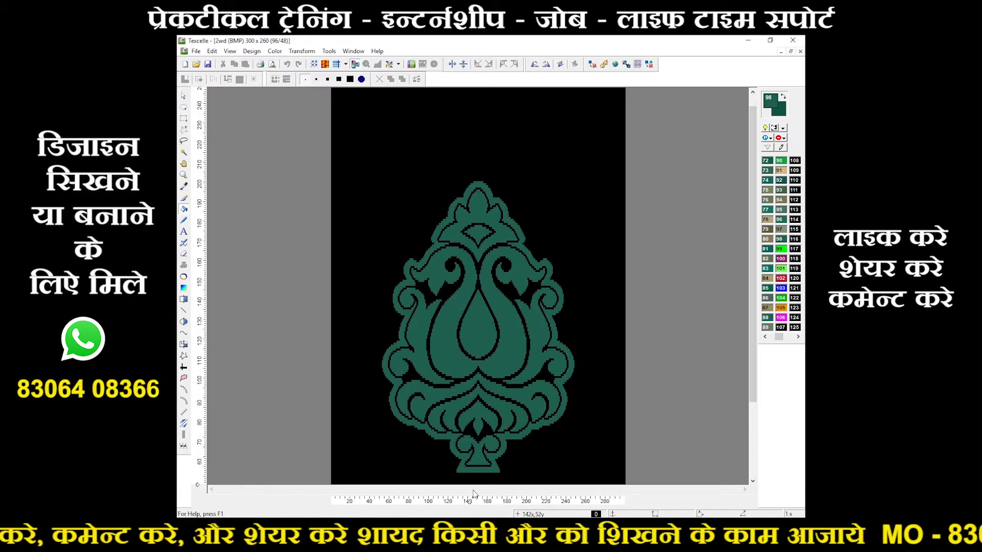
# Briefly check the 07.bmp fabric photo for reference, then put it away.
pyautogui.click(481, 468)
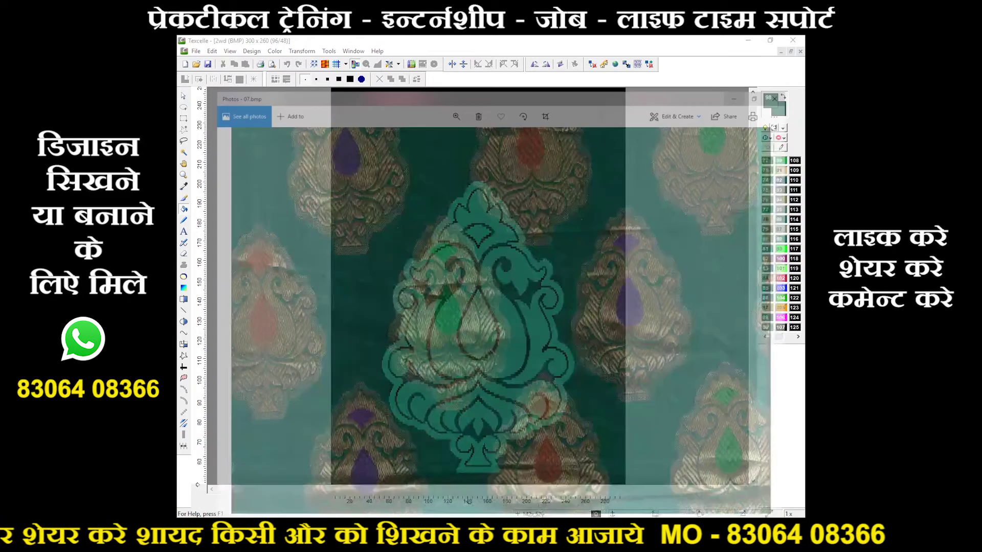
pyautogui.scroll(5, 473, 331)
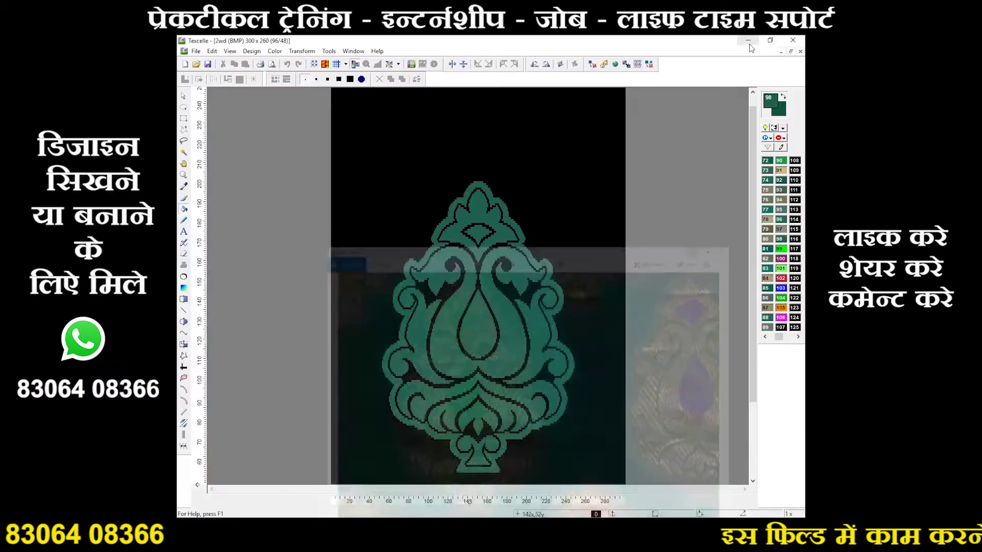
pyautogui.click(748, 43)
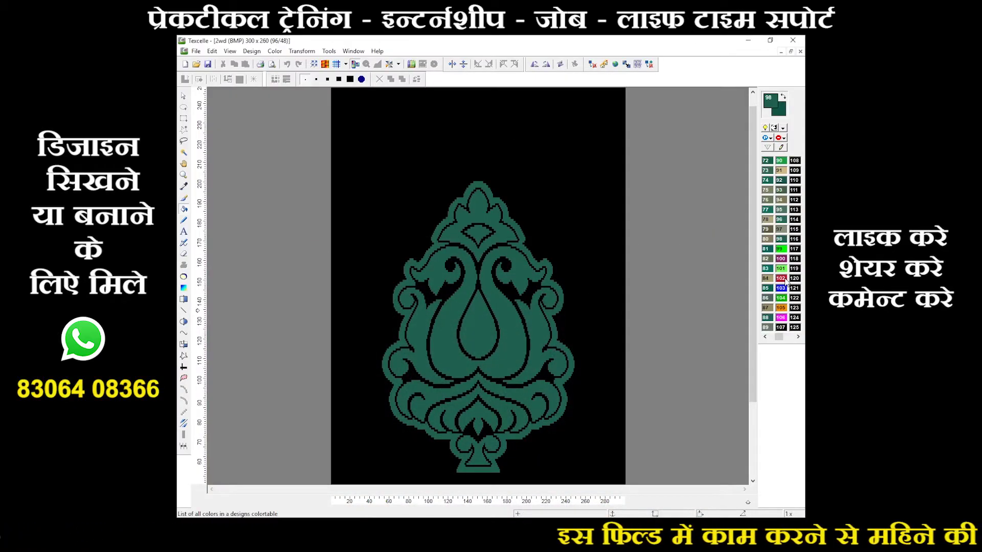
# Bucket-fill the motif's outer outline ring with purple colour 100 using Single fill.
pyautogui.click(779, 249)
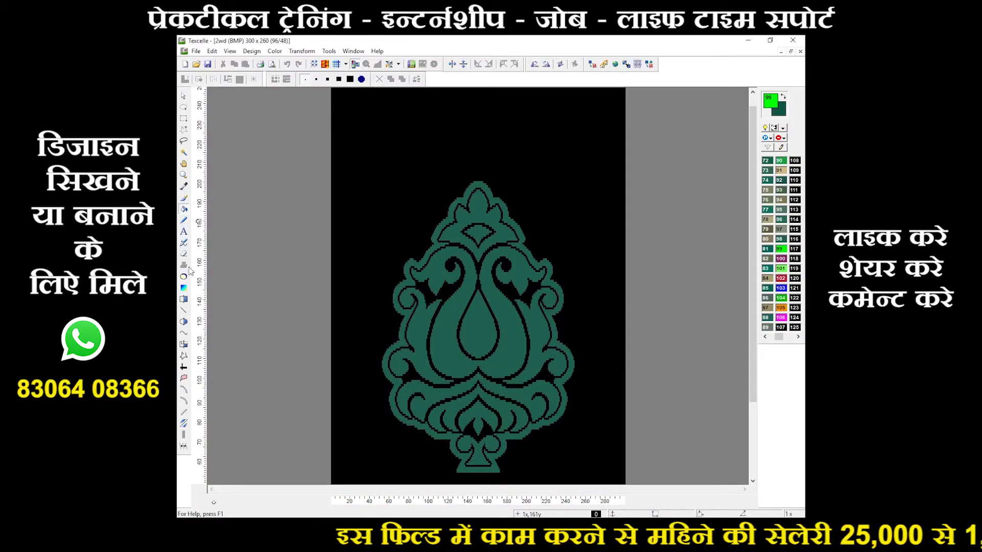
pyautogui.click(781, 258)
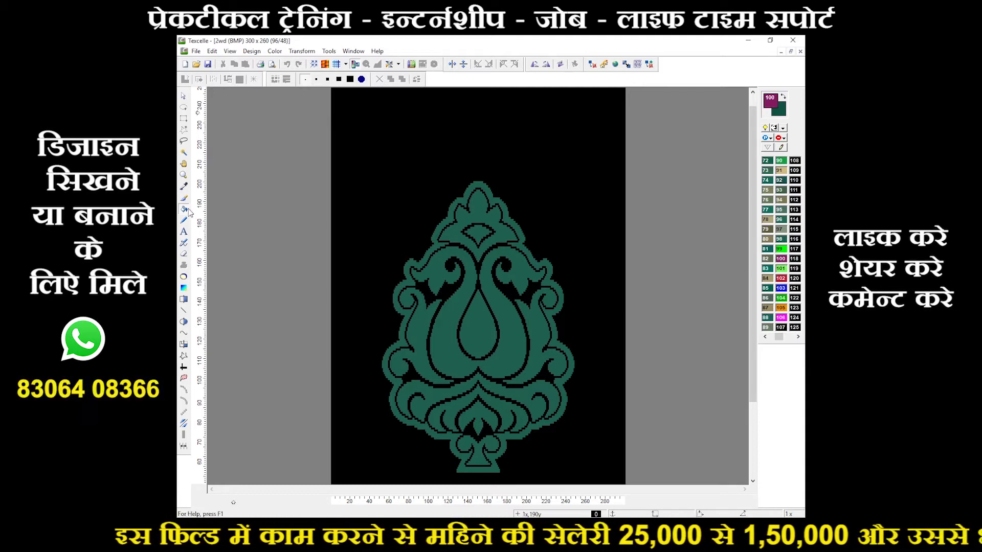
pyautogui.doubleClick(183, 208)
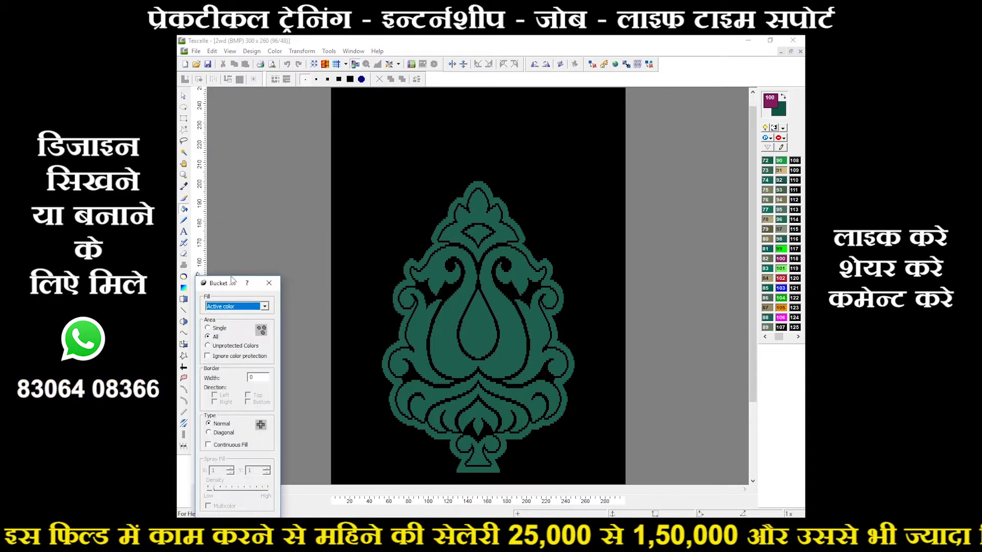
pyautogui.click(269, 283)
pyautogui.click(404, 346)
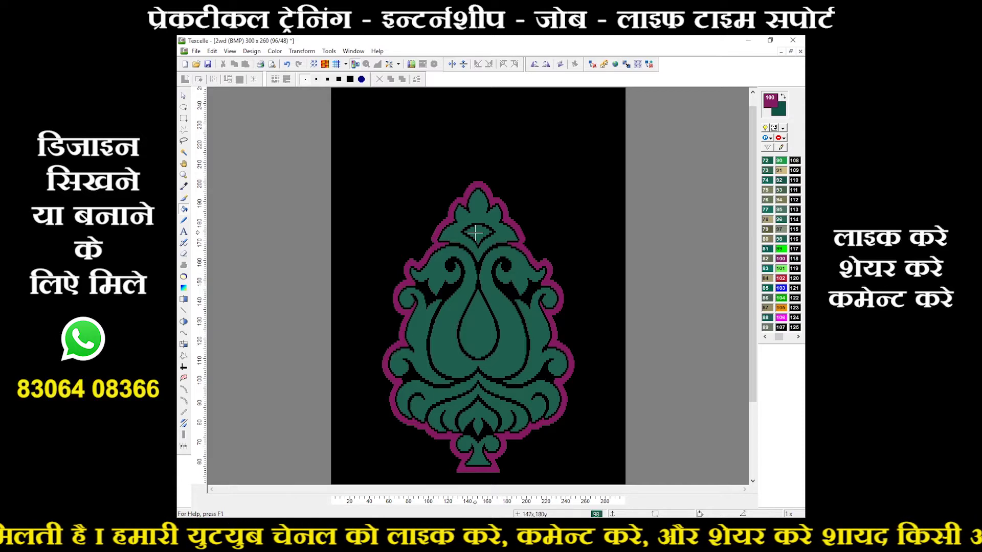
# Zoom in and turn on the pixel grid over the design.
pyautogui.scroll(1, 470, 233)
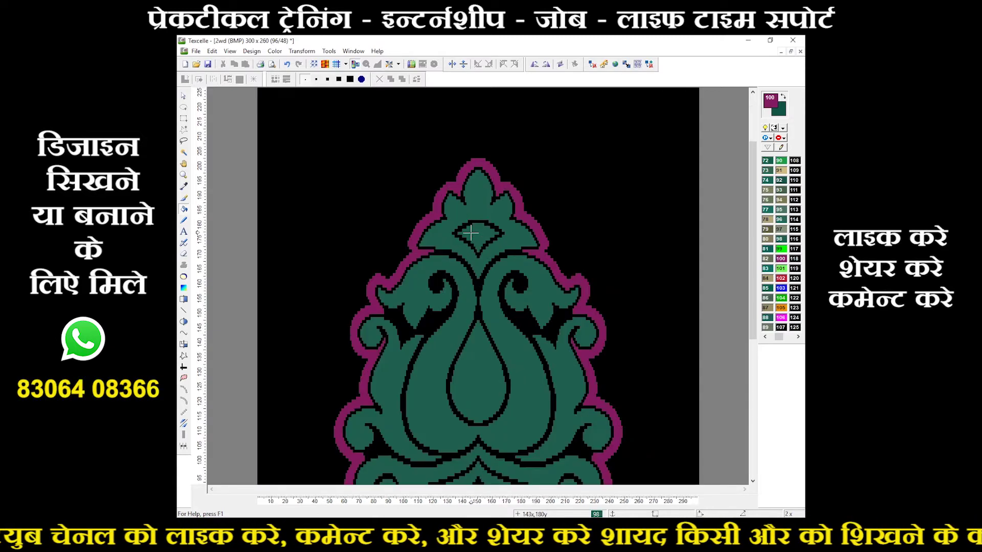
pyautogui.scroll(1, 470, 233)
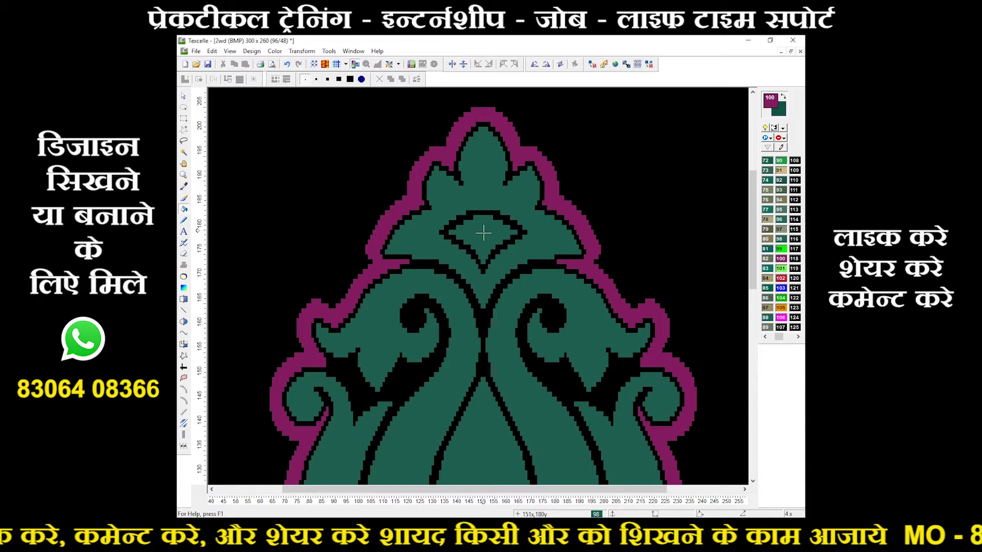
pyautogui.click(337, 63)
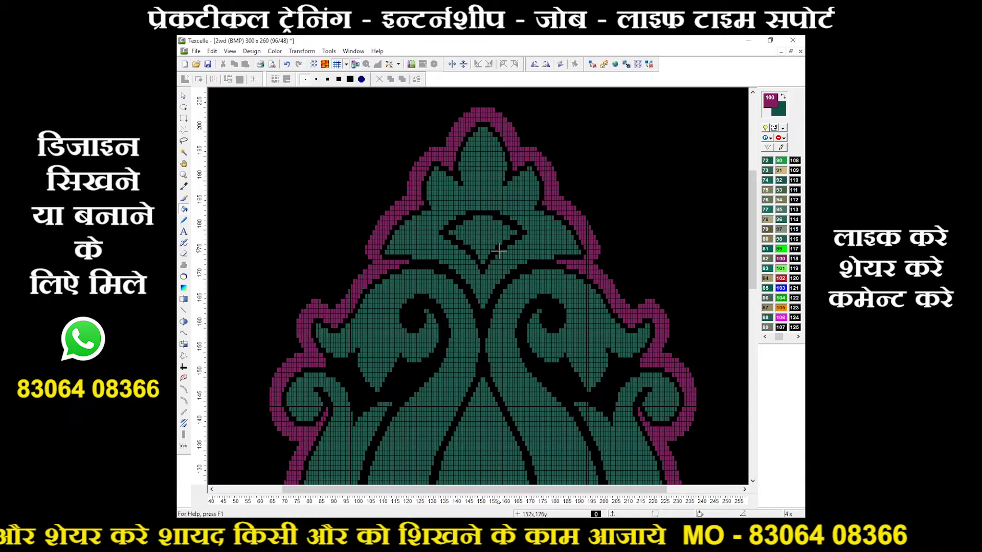
pyautogui.scroll(2, 496, 248)
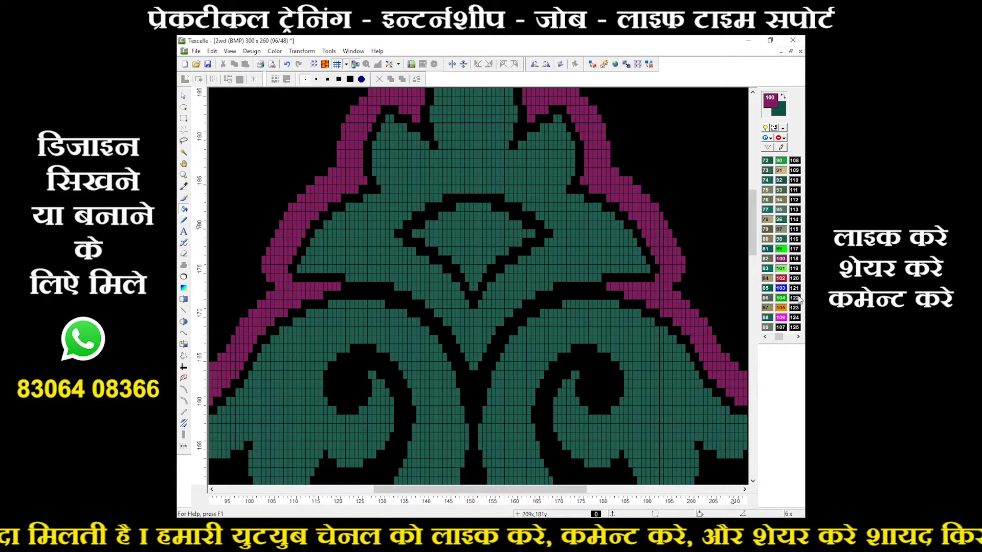
# Fill the small diamond atop the motif with blue colour 103, then zoom out to 4x.
pyautogui.click(781, 288)
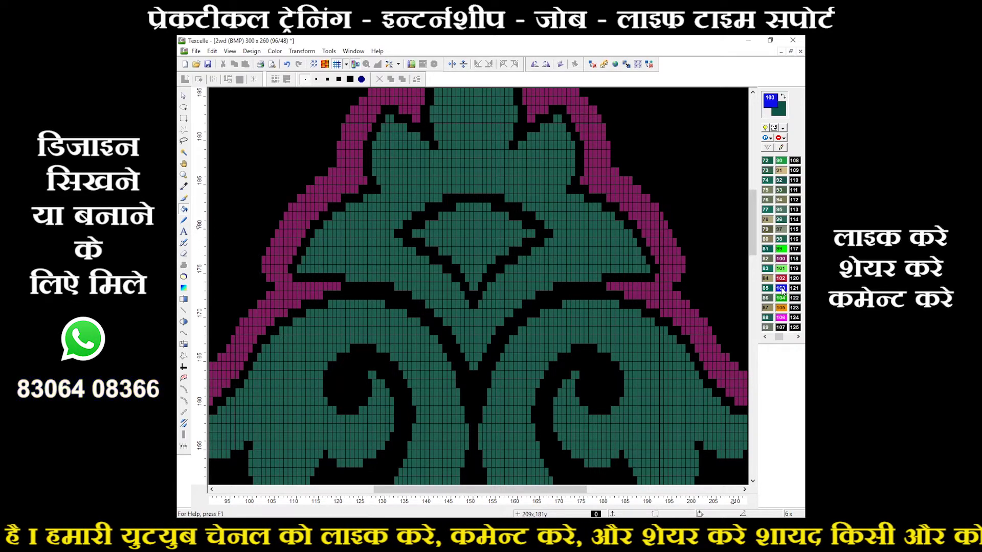
pyautogui.click(492, 232)
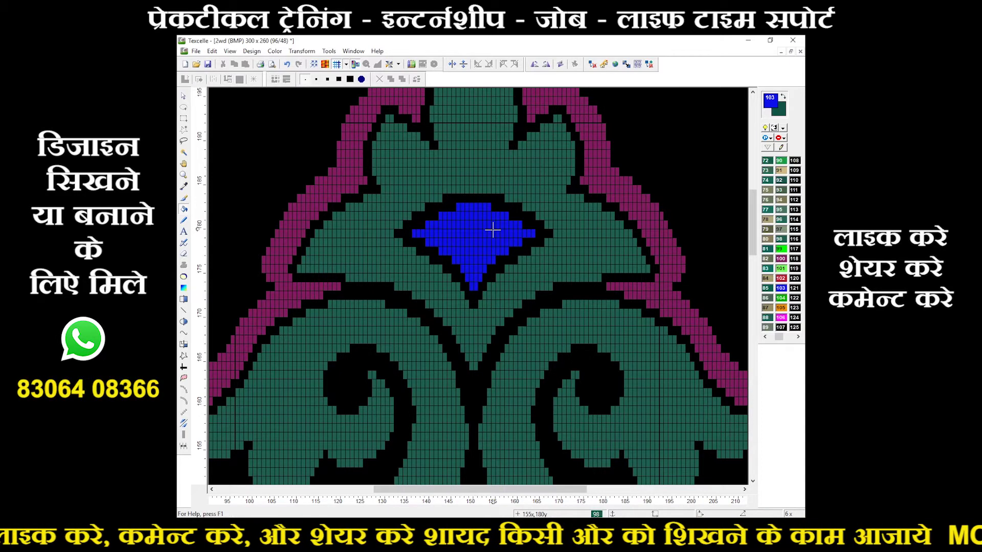
pyautogui.scroll(-1, 492, 231)
pyautogui.scroll(-1, 492, 231)
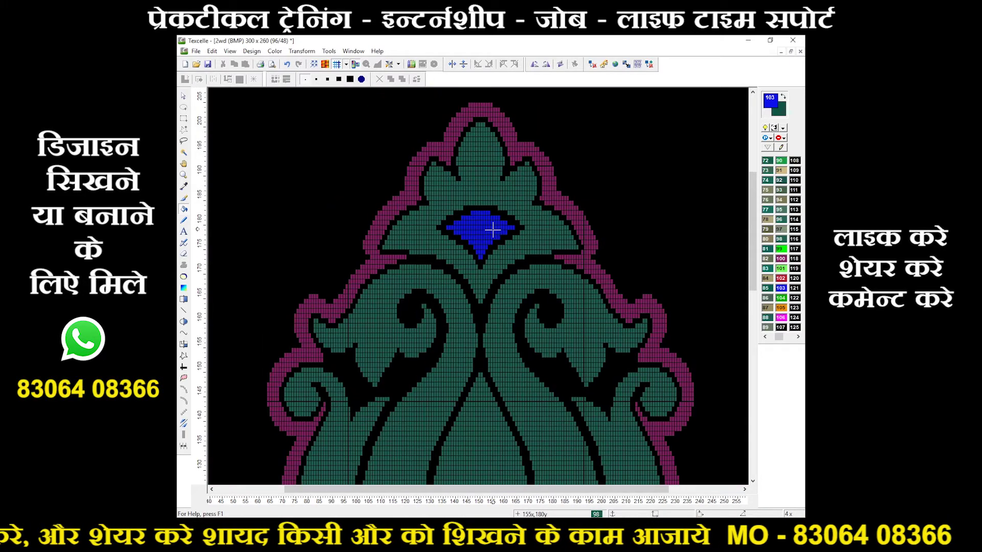
pyautogui.scroll(-3, 493, 231)
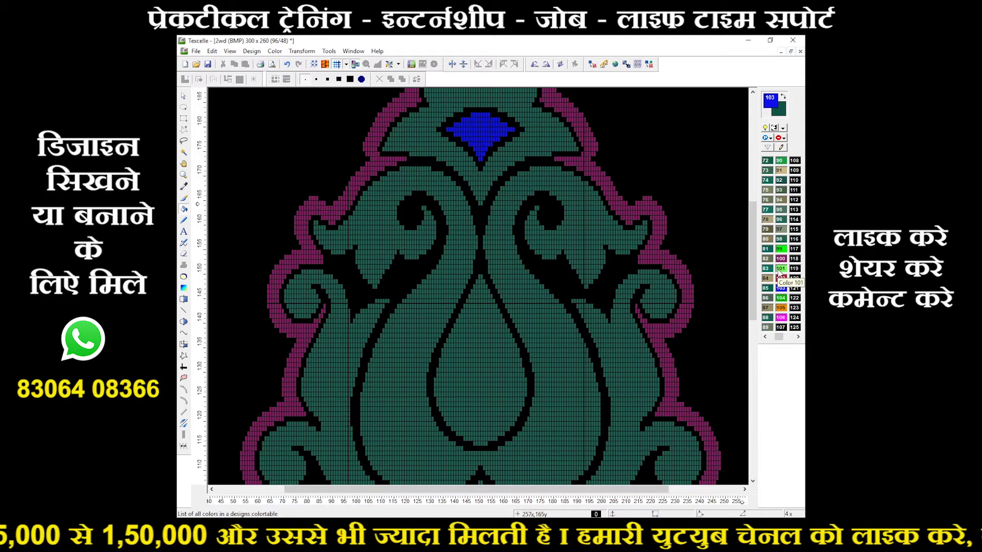
# Add a bright green colour 99 contour (Inside, All) along the motif's black lines.
pyautogui.click(779, 248)
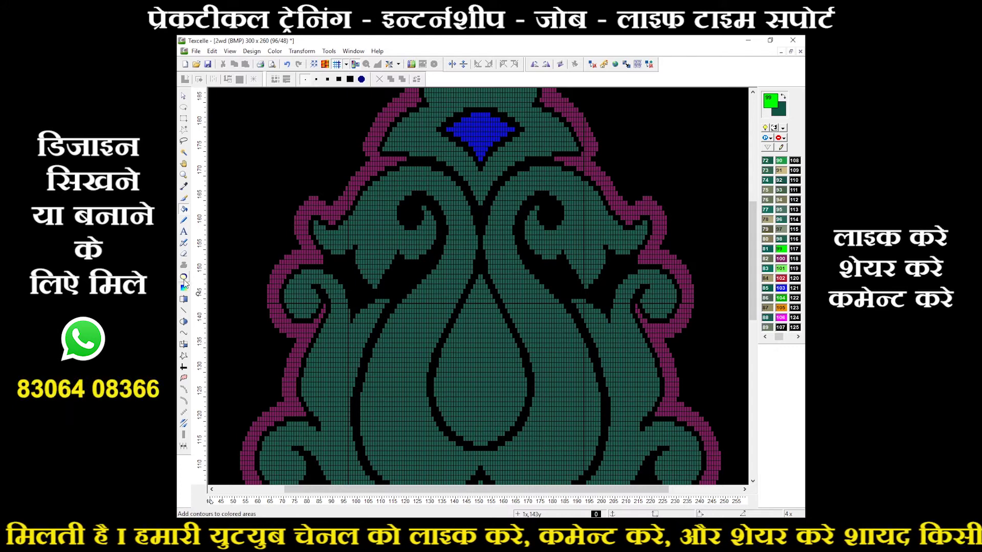
pyautogui.click(184, 277)
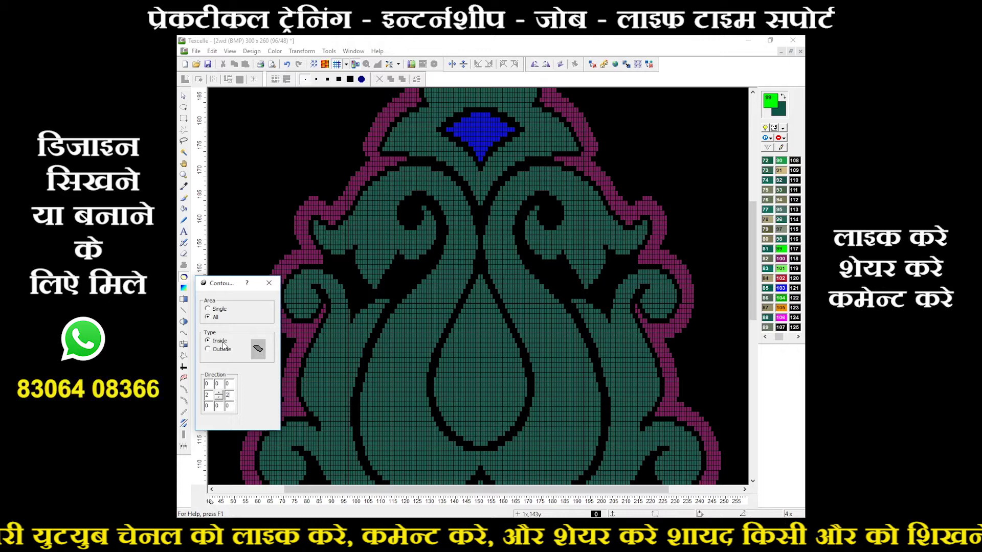
pyautogui.click(269, 283)
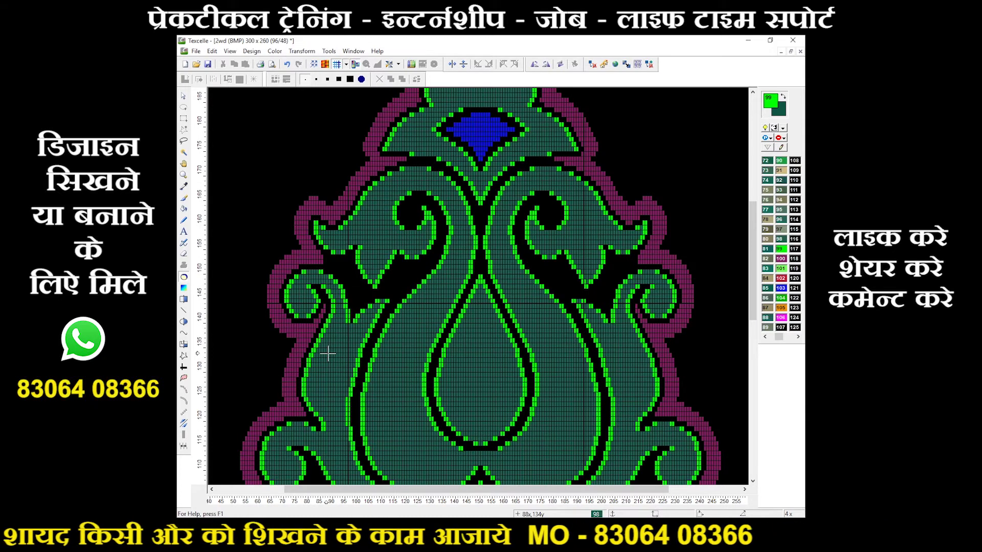
# Zoom out and bring the 07.bmp fabric photo to the front.
pyautogui.press('-')
pyautogui.press('-')
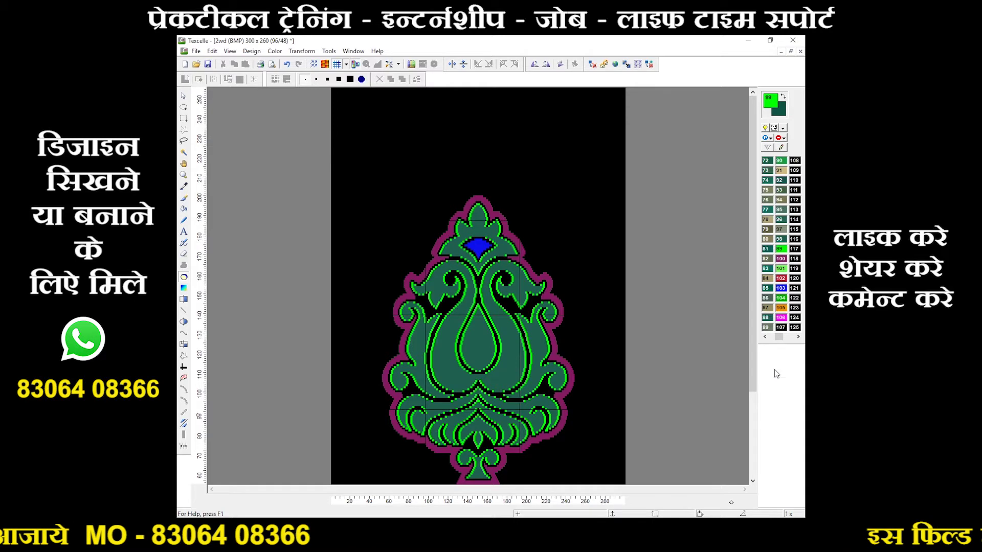
pyautogui.moveTo(753, 381); pyautogui.dragTo(754, 413)
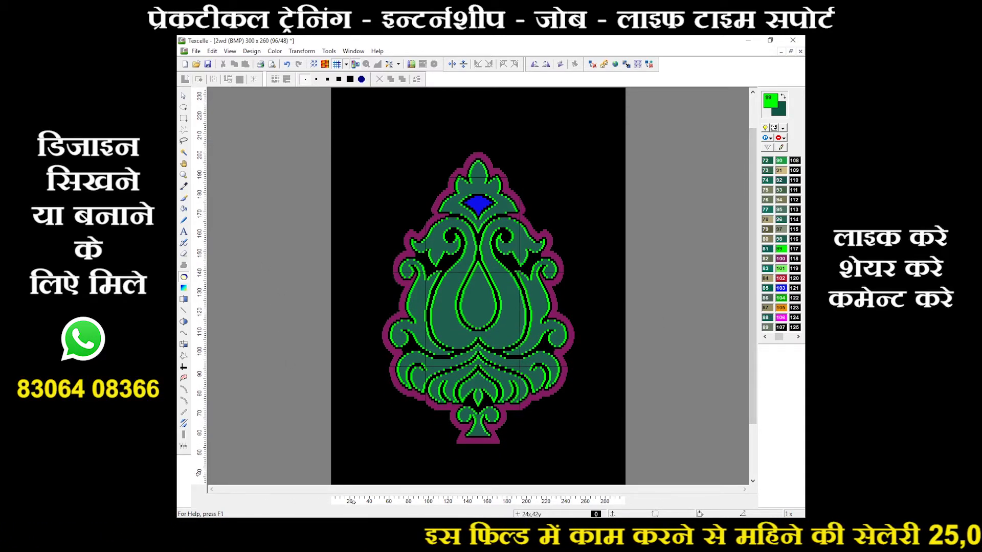
pyautogui.click(525, 475)
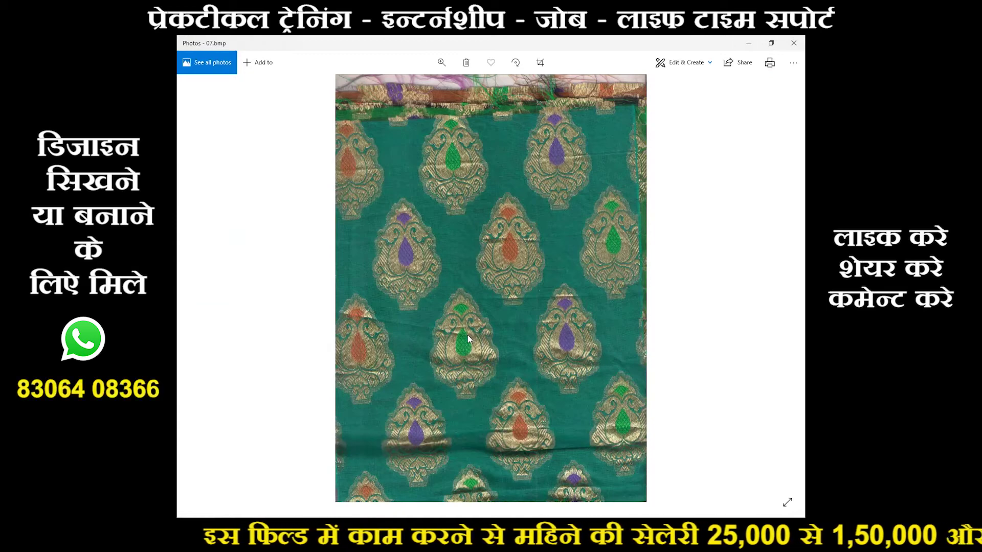
# Zoom into the fabric sample's motifs in Photos.
pyautogui.scroll(2, 467, 335)
pyautogui.scroll(2, 476, 307)
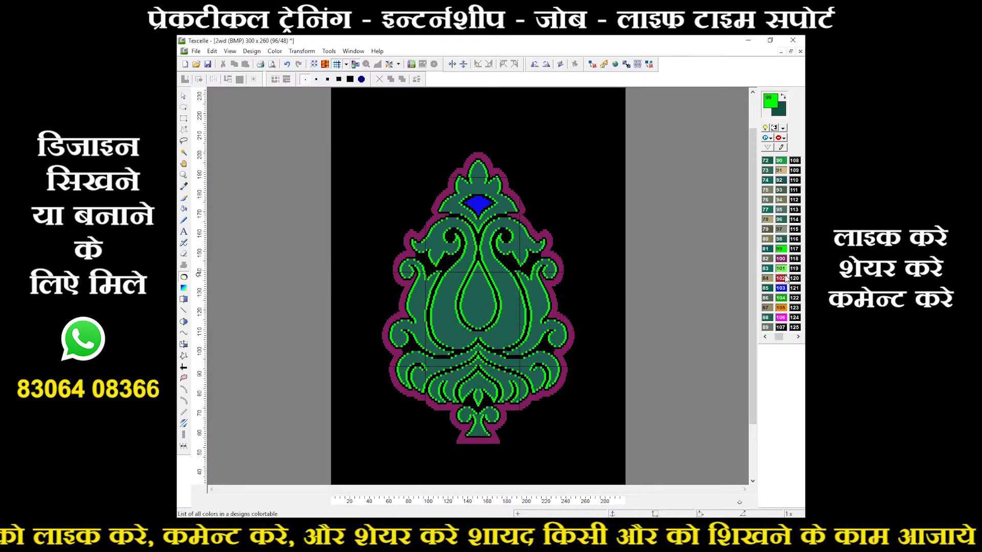
# Flood-fill the motif's left outer leaf with bright green 104, undoing a mistaken inner-lobe fill.
pyautogui.click(784, 301)
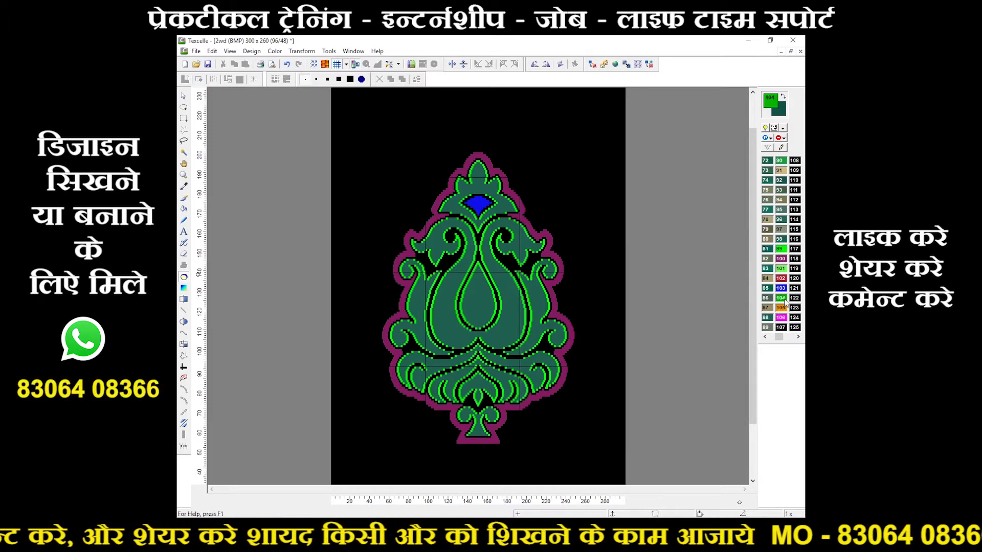
pyautogui.press('f')
pyautogui.click(448, 322)
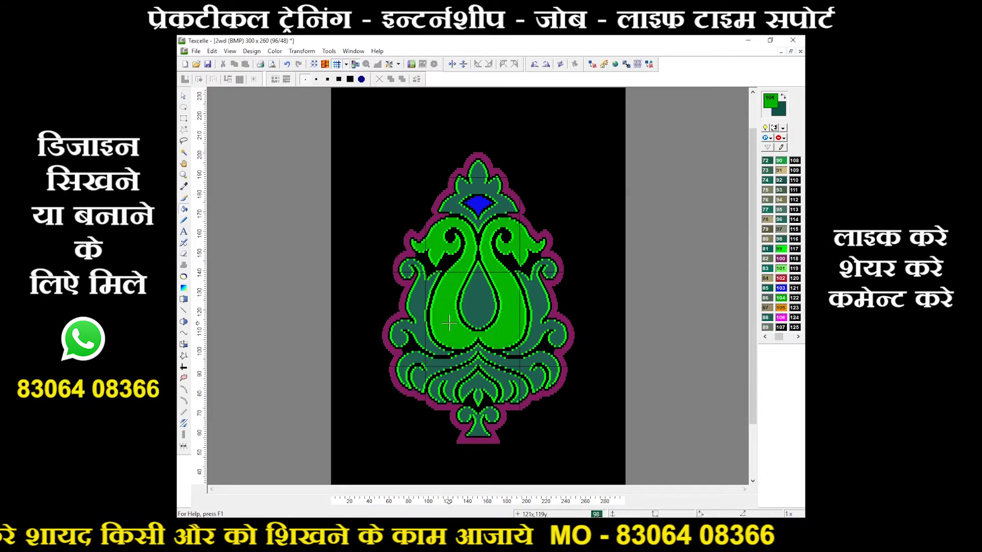
pyautogui.hotkey('ctrl', 'z')
pyautogui.click(427, 344)
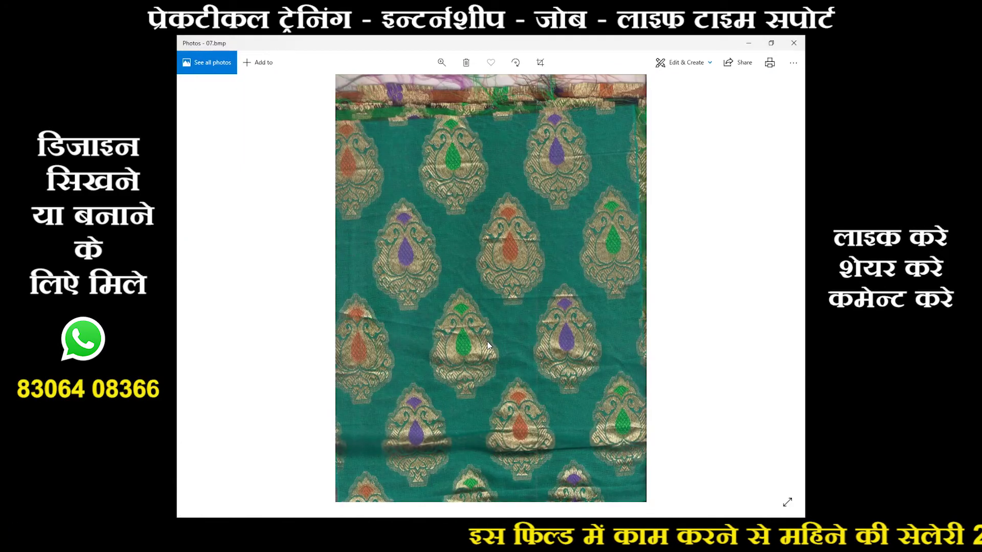
# Zoom into one fabric motif in Photos, then minimize the photo.
pyautogui.keyDown('ctrl'); pyautogui.scroll(2, 487, 341); pyautogui.keyUp('ctrl')
pyautogui.keyDown('ctrl'); pyautogui.scroll(2, 487, 341); pyautogui.keyUp('ctrl')
pyautogui.keyDown('ctrl'); pyautogui.scroll(2, 487, 341); pyautogui.keyUp('ctrl')
pyautogui.keyDown('ctrl'); pyautogui.scroll(1, 487, 341); pyautogui.keyUp('ctrl')
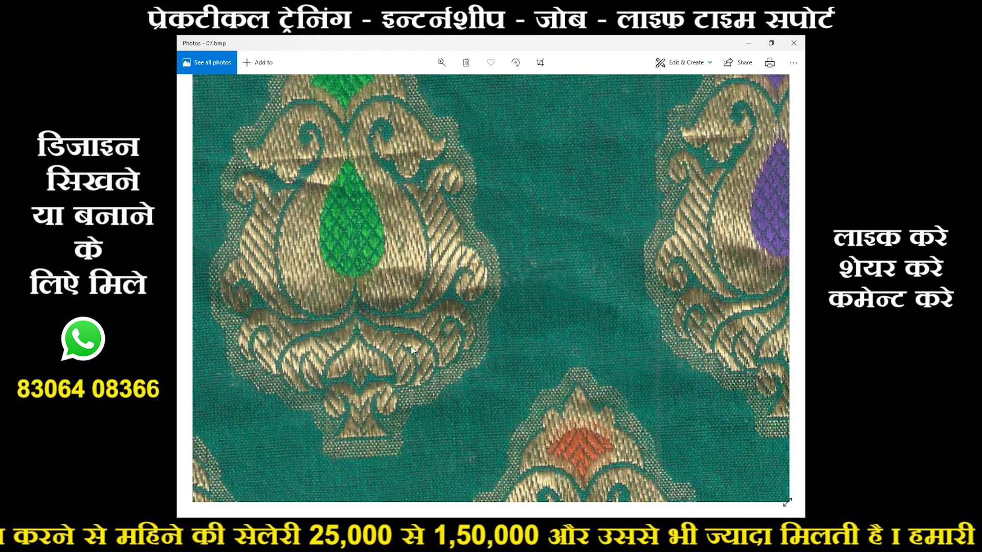
pyautogui.click(748, 43)
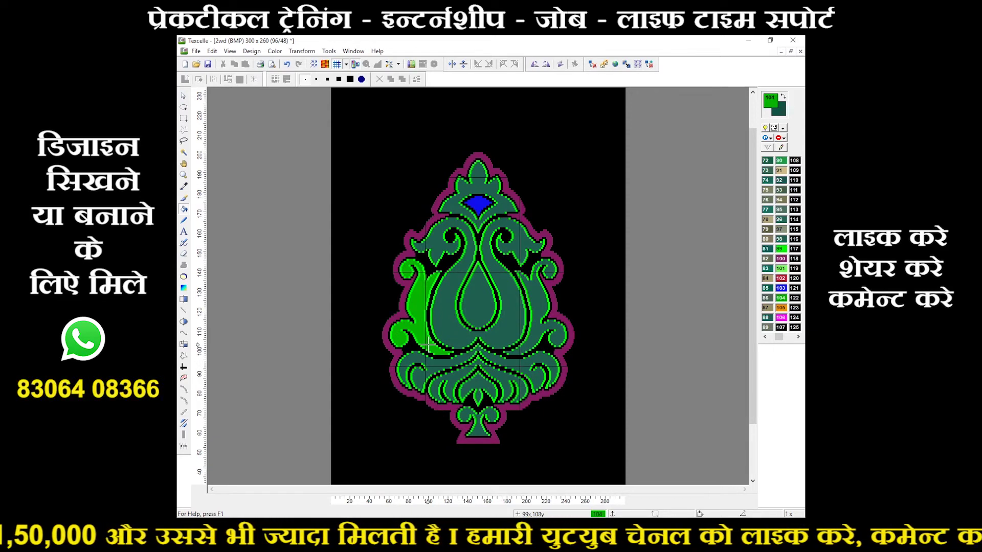
# Close off two lower teal bands with short lines and fill them bright green 104.
pyautogui.click(183, 310)
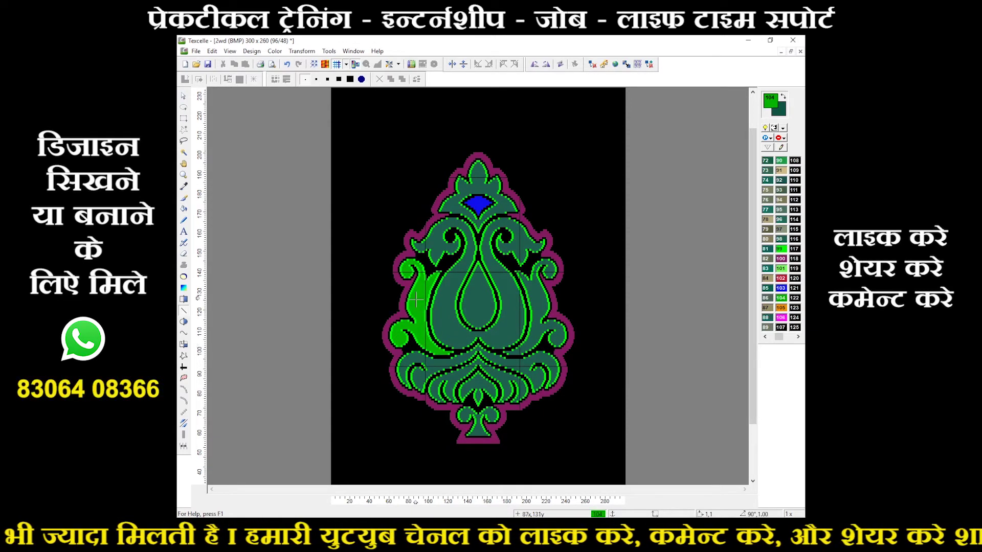
pyautogui.scroll(1, 416, 306)
pyautogui.scroll(1, 416, 306)
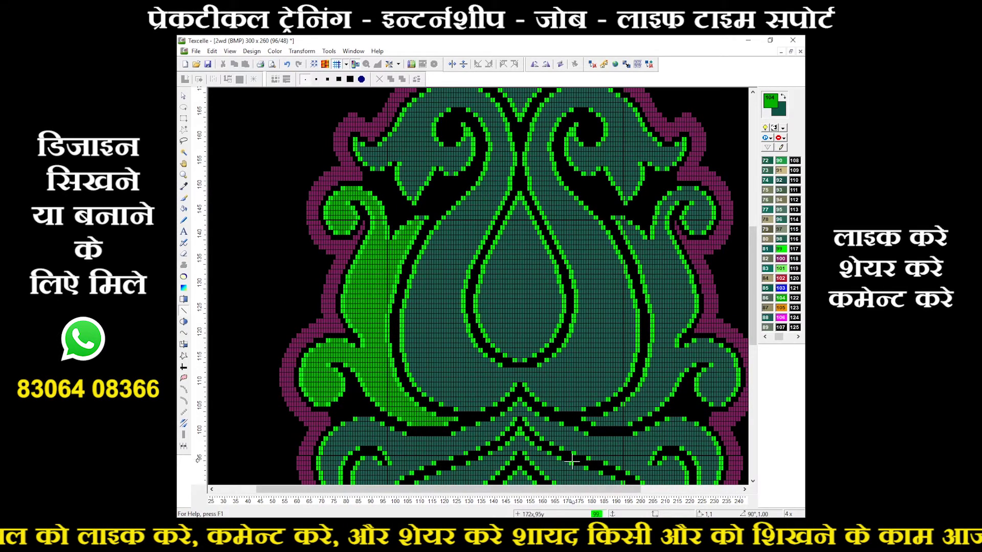
pyautogui.moveTo(519, 407); pyautogui.dragTo(519, 413)
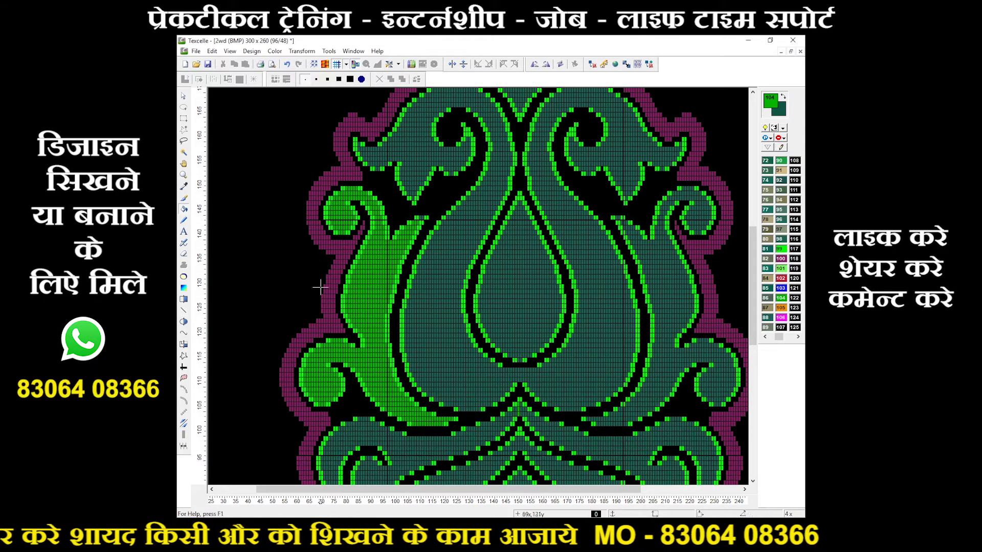
pyautogui.click(459, 448)
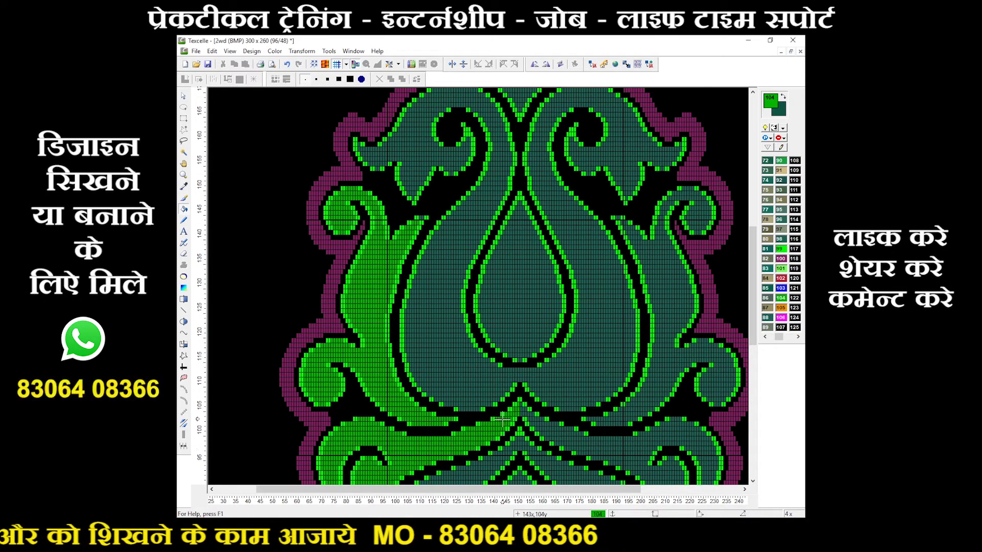
pyautogui.moveTo(518, 439); pyautogui.dragTo(518, 449)
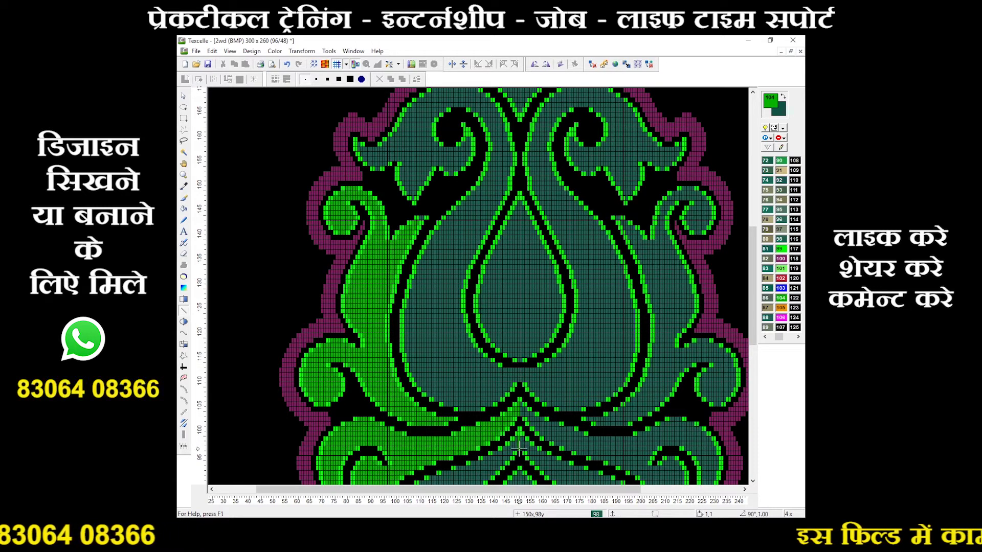
pyautogui.click(510, 450)
# Split the stem with a short centre line and fill its left half bright green 104.
pyautogui.press('-')
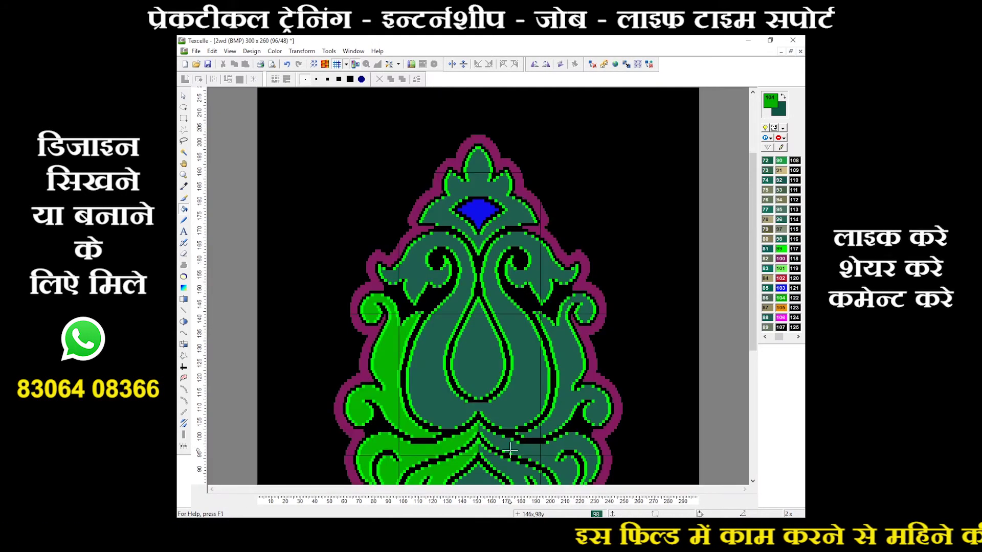
pyautogui.scroll(-3, 510, 449)
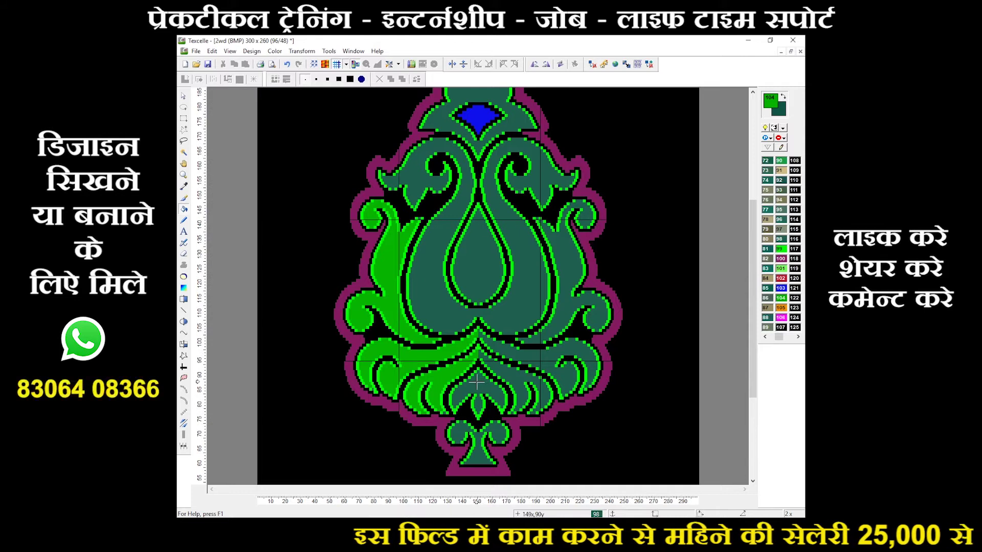
pyautogui.keyDown('ctrl'); pyautogui.scroll(1, 477, 381); pyautogui.keyUp('ctrl')
pyautogui.keyDown('ctrl'); pyautogui.scroll(2, 477, 382); pyautogui.keyUp('ctrl')
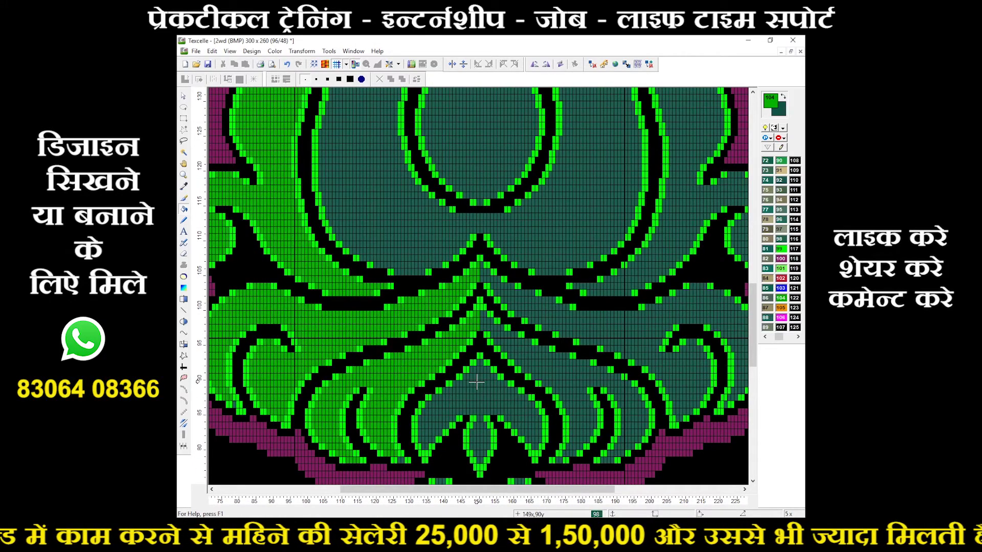
pyautogui.keyDown('ctrl'); pyautogui.scroll(-3, 477, 381); pyautogui.keyUp('ctrl')
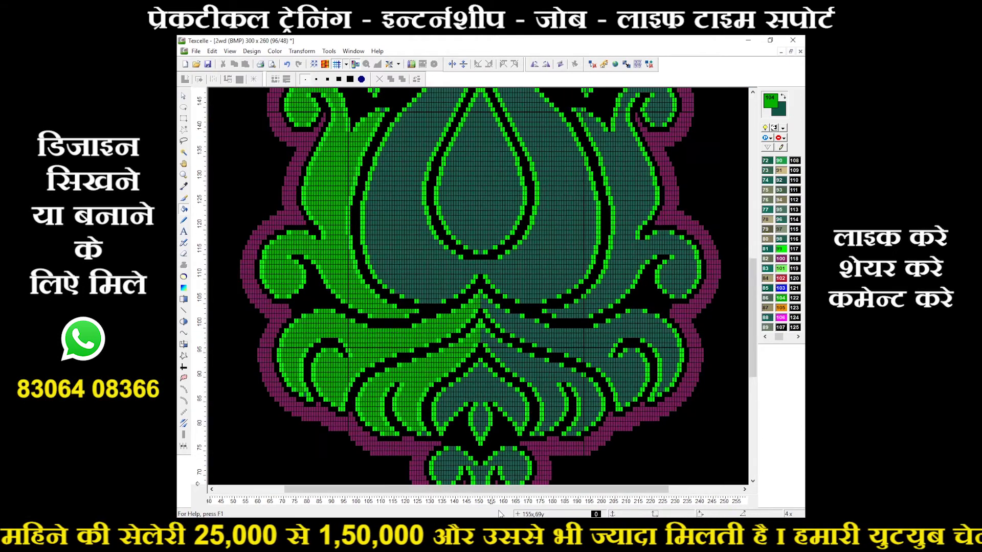
pyautogui.keyDown('ctrl'); pyautogui.scroll(2, 483, 463); pyautogui.keyUp('ctrl')
pyautogui.scroll(-1, 484, 464)
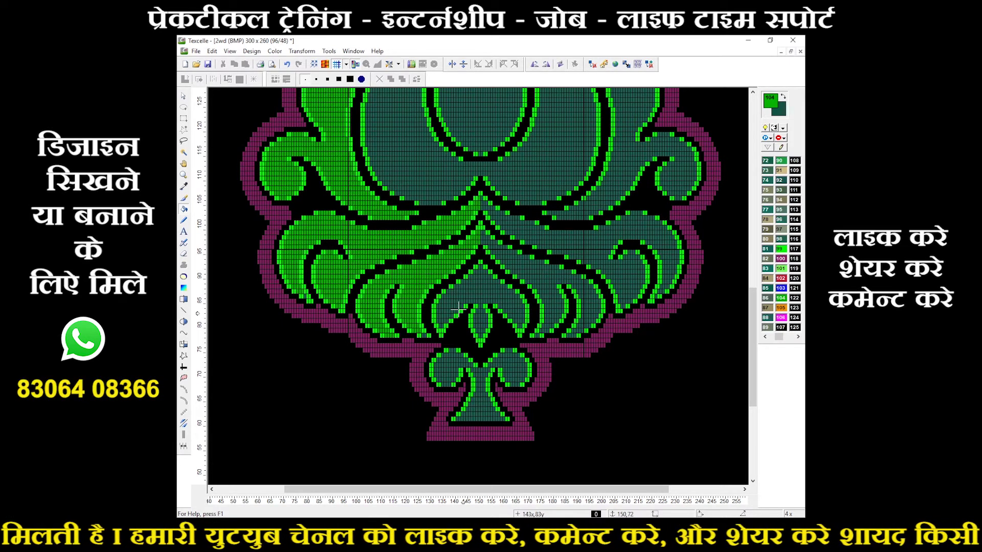
pyautogui.press('l')
pyautogui.moveTo(480, 365); pyautogui.dragTo(480, 418)
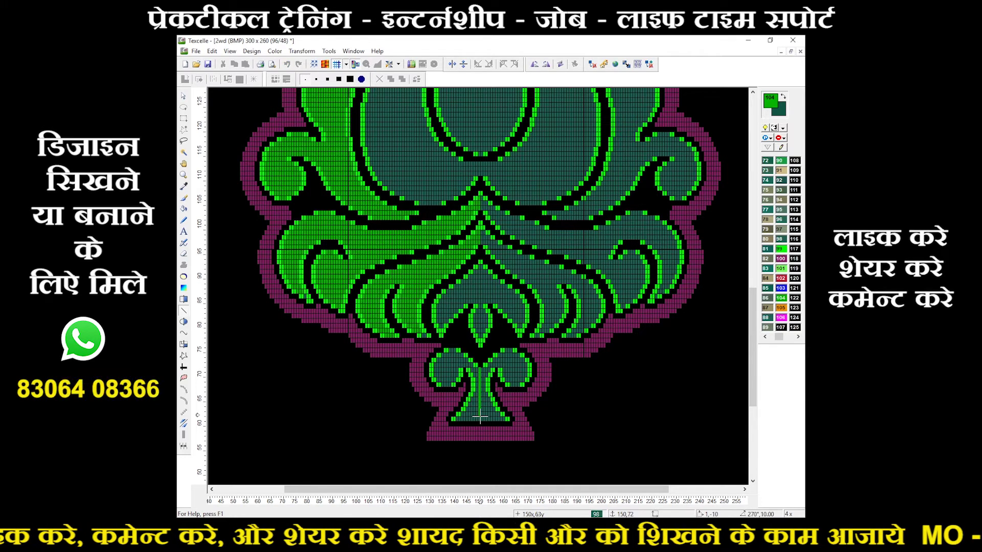
pyautogui.press('f')
pyautogui.click(477, 416)
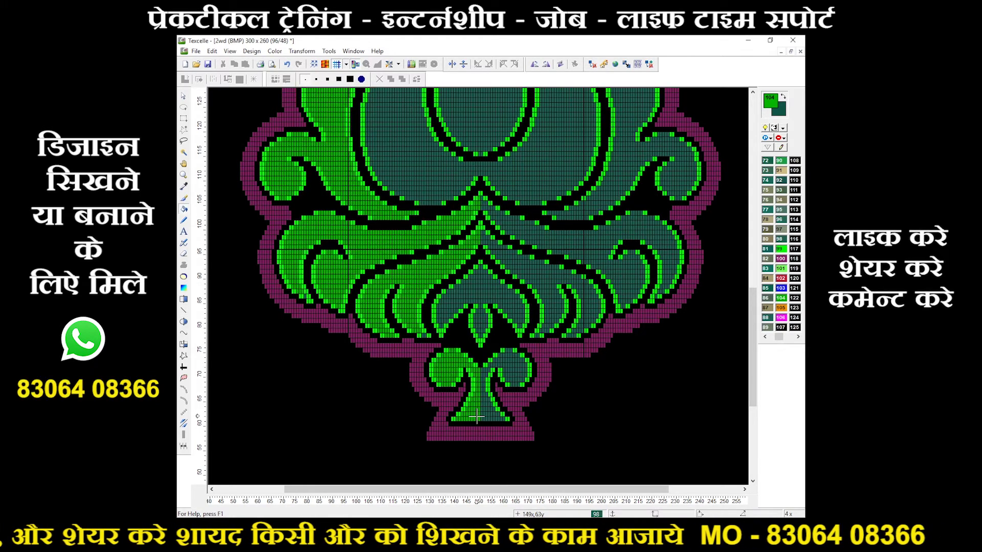
pyautogui.scroll(-1, 476, 417)
pyautogui.scroll(2, 481, 409)
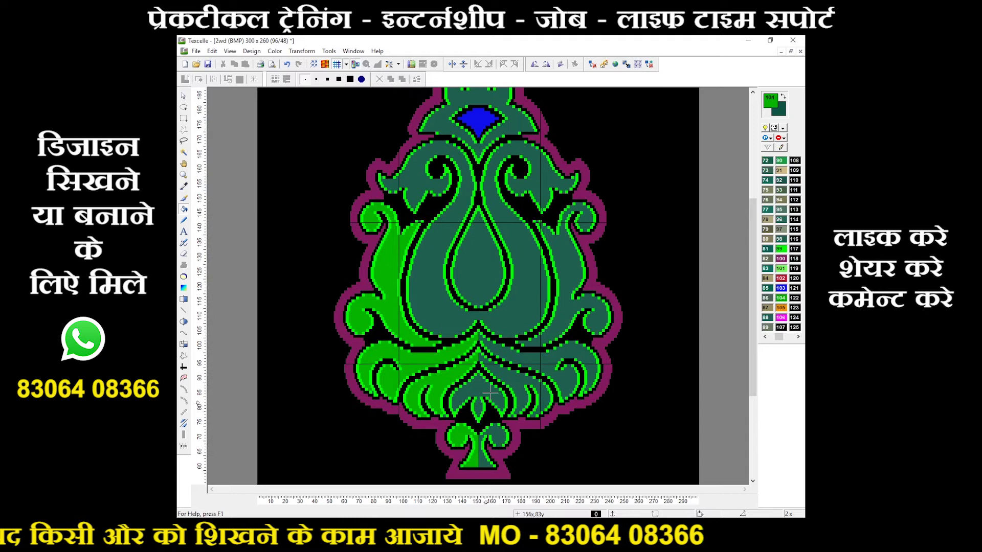
pyautogui.scroll(2, 520, 296)
# Zoom into the 07.bmp fabric photo to inspect its motifs, then minimize it.
pyautogui.scroll(2, 521, 295)
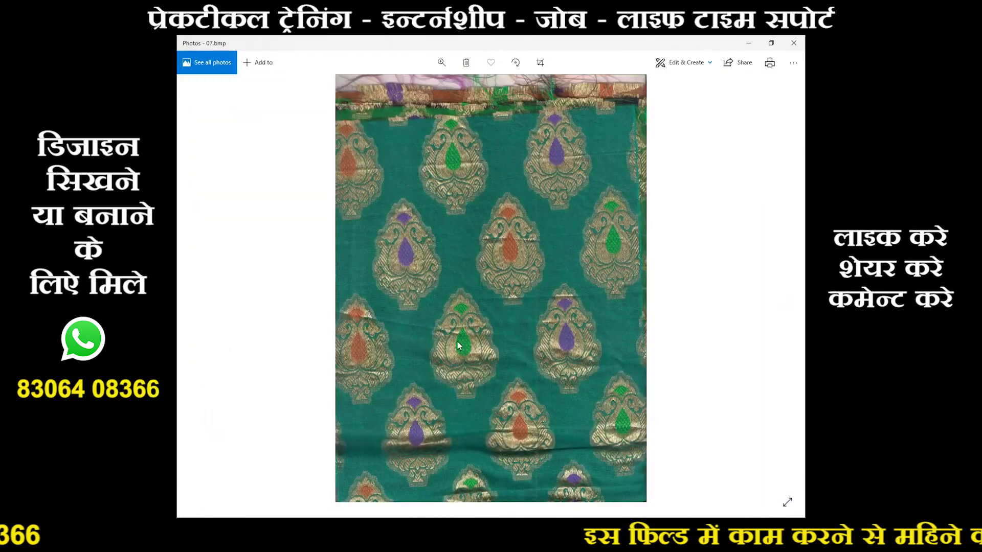
pyautogui.scroll(3, 470, 332)
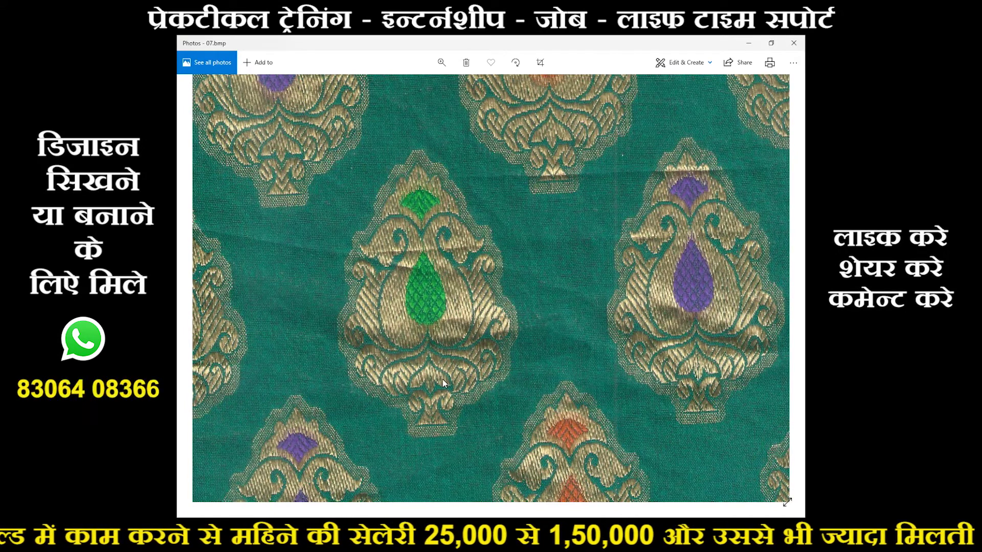
pyautogui.click(748, 43)
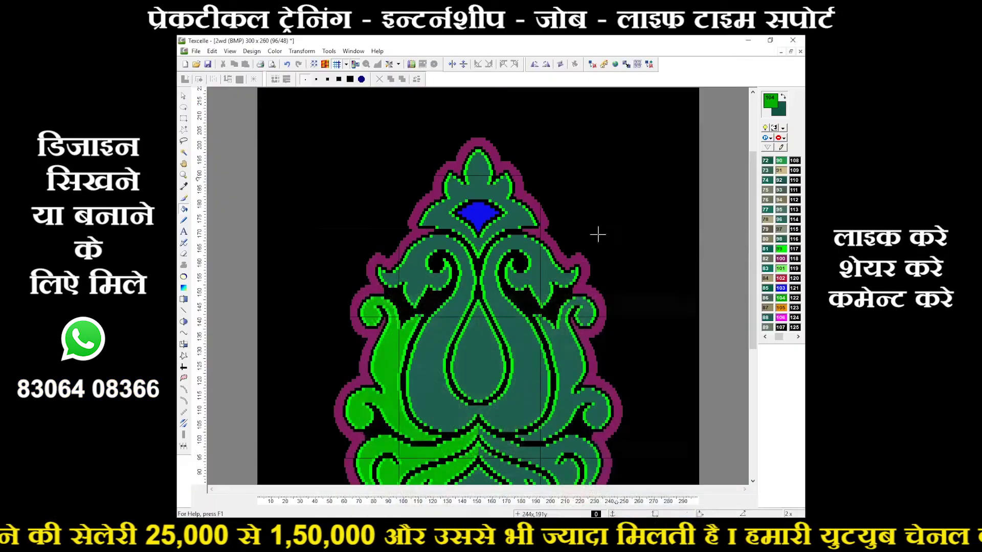
# Fill the motif's crown and central paisley body with red 102, then switch to the 07.bmp photo.
pyautogui.click(781, 279)
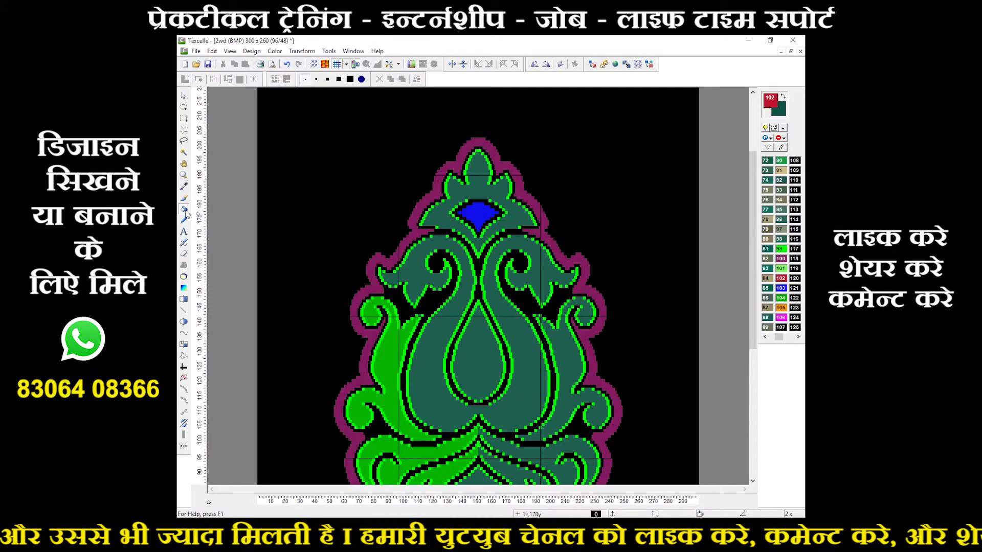
pyautogui.click(447, 204)
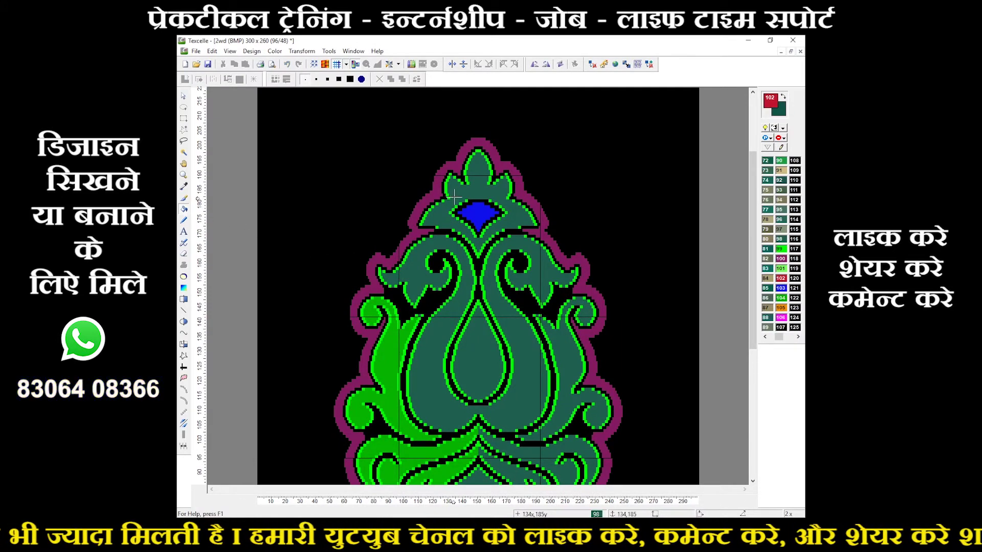
pyautogui.click(512, 318)
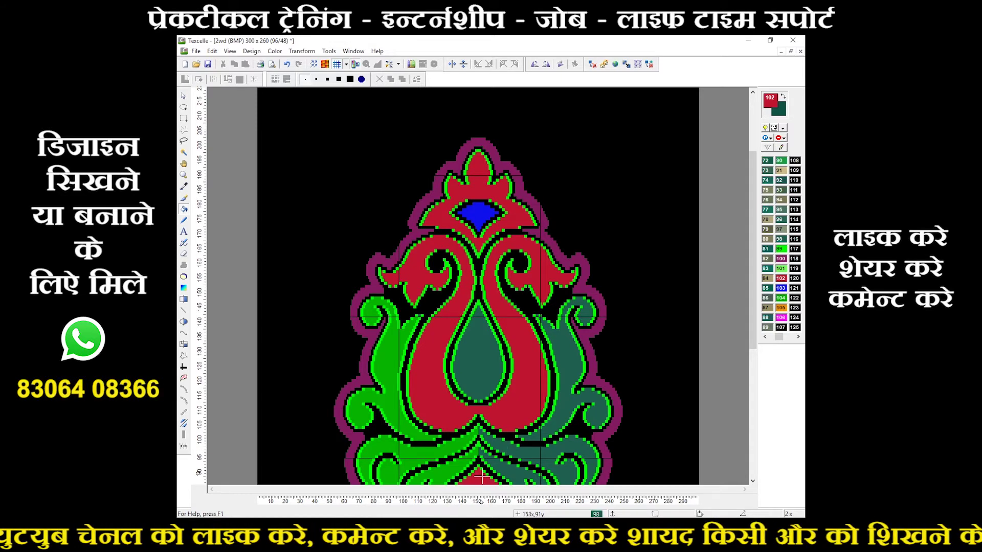
pyautogui.scroll(-3, 481, 476)
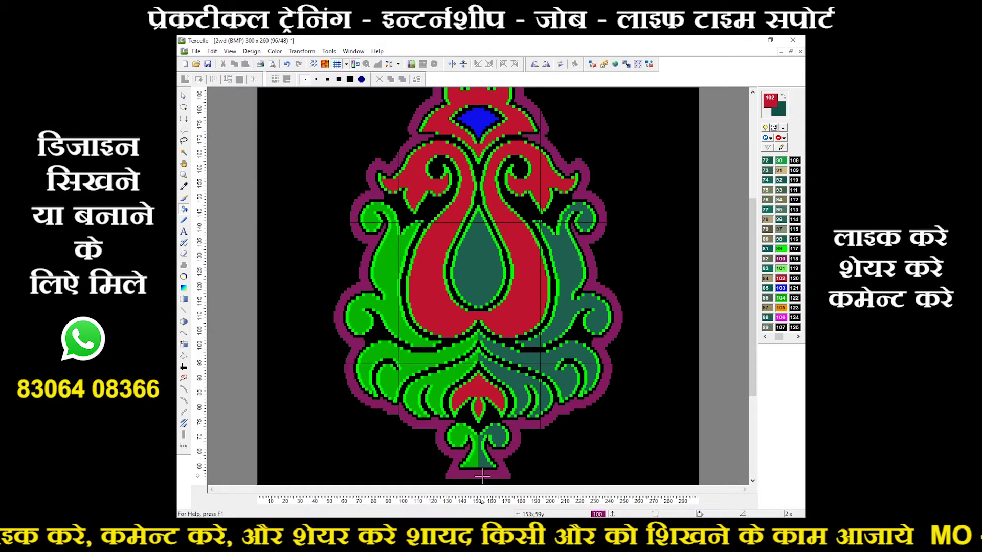
pyautogui.keyDown('ctrl'); pyautogui.scroll(-1, 482, 477); pyautogui.keyUp('ctrl')
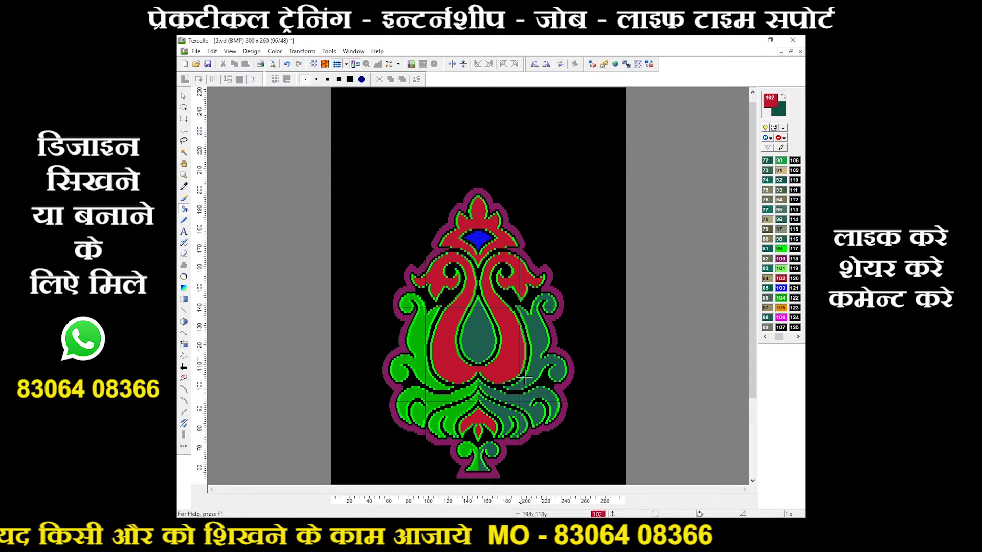
pyautogui.hotkey('alt', 'Tab')
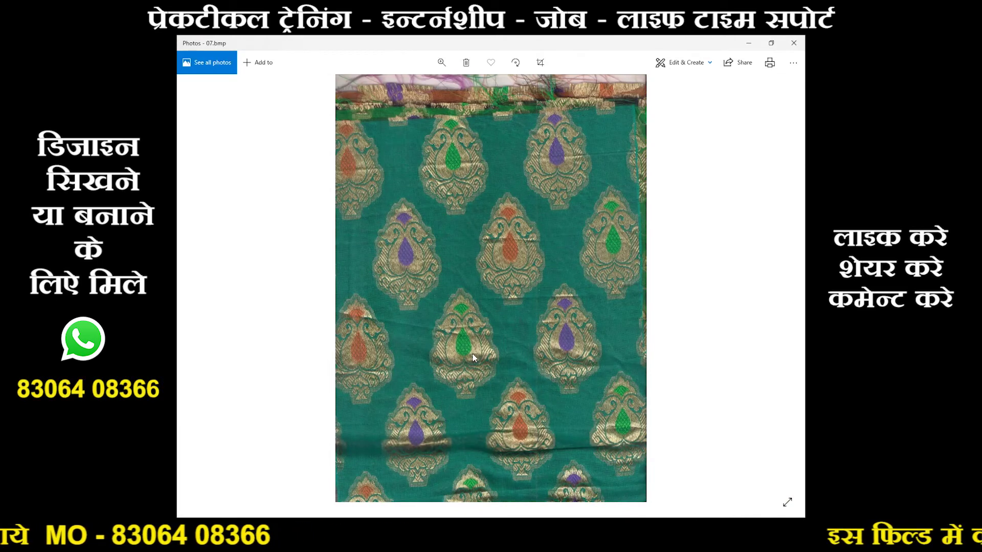
# Zoom into the 07.bmp photo to study the motif colours, then minimize it.
pyautogui.keyDown('ctrl'); pyautogui.scroll(3, 473, 358); pyautogui.keyUp('ctrl')
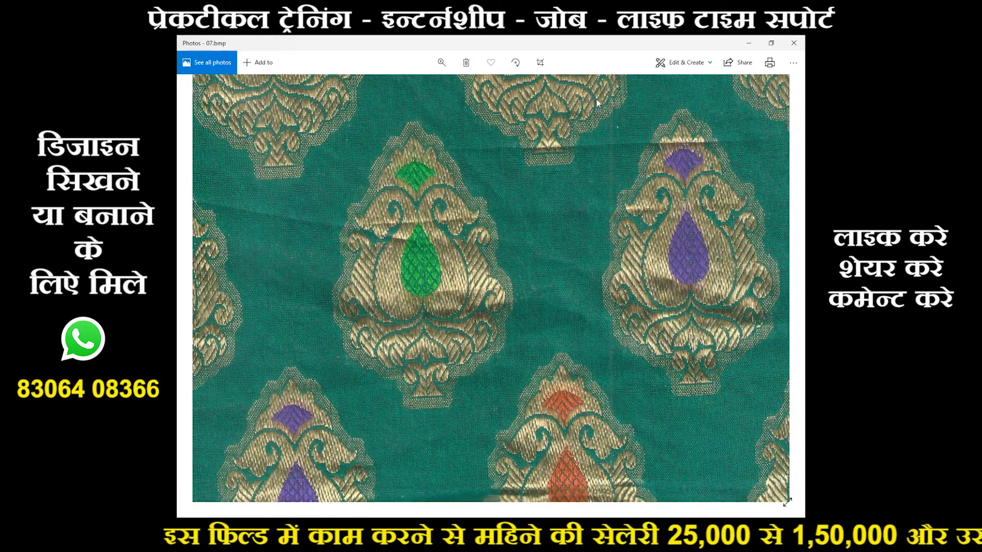
pyautogui.click(747, 46)
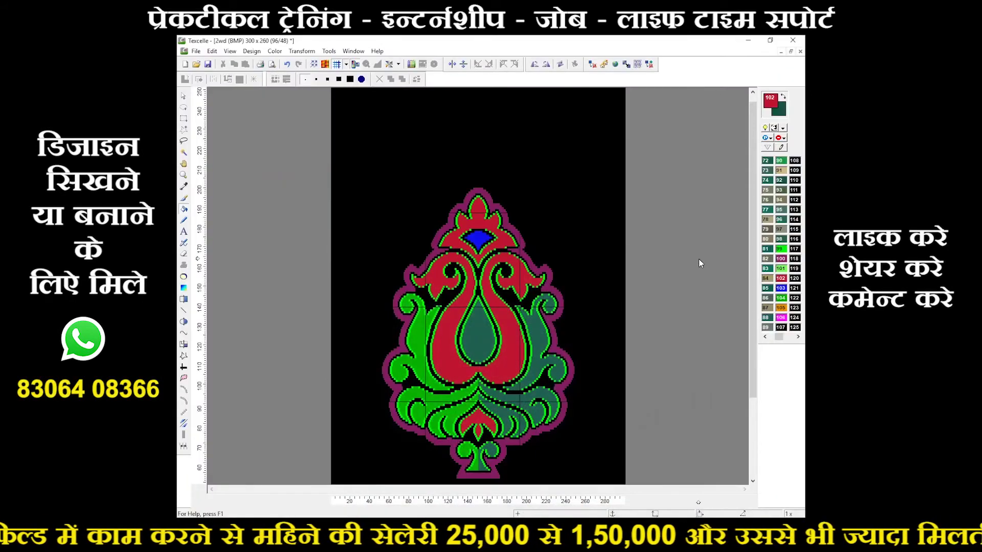
# Fill the motif's central teardrop with magenta colour 106.
pyautogui.click(781, 319)
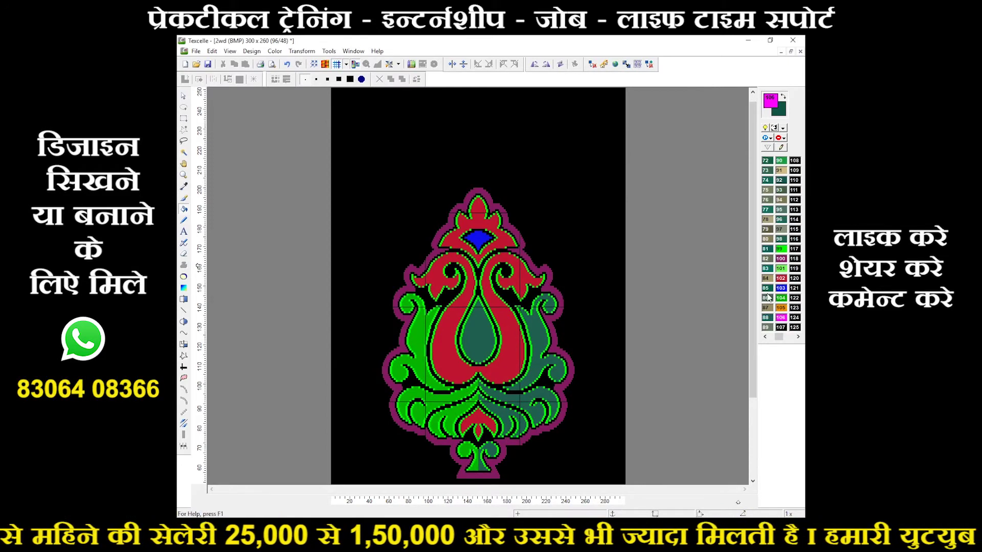
pyautogui.click(486, 350)
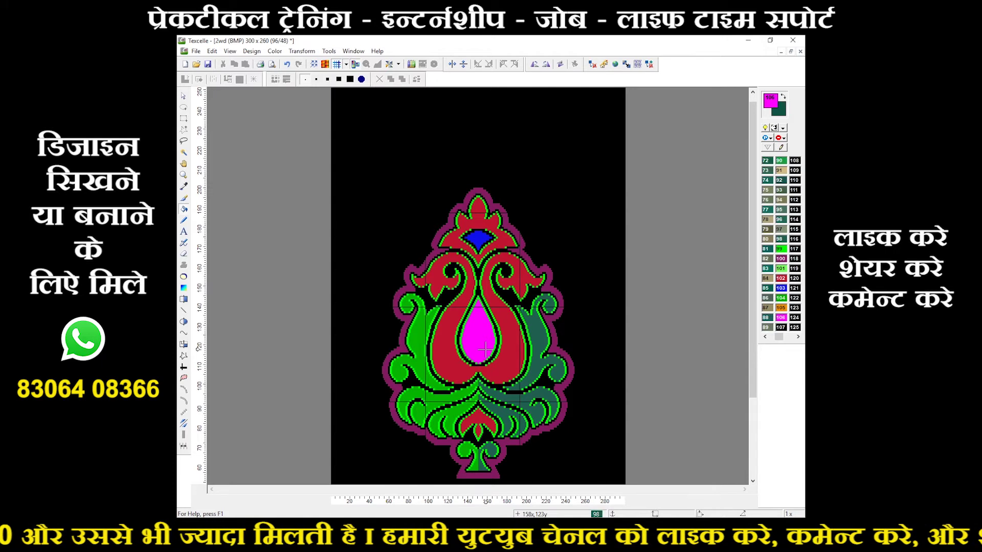
# Zoom in, mark a one-row strip across the blue diamond, then cancel the marking.
pyautogui.scroll(2, 477, 239)
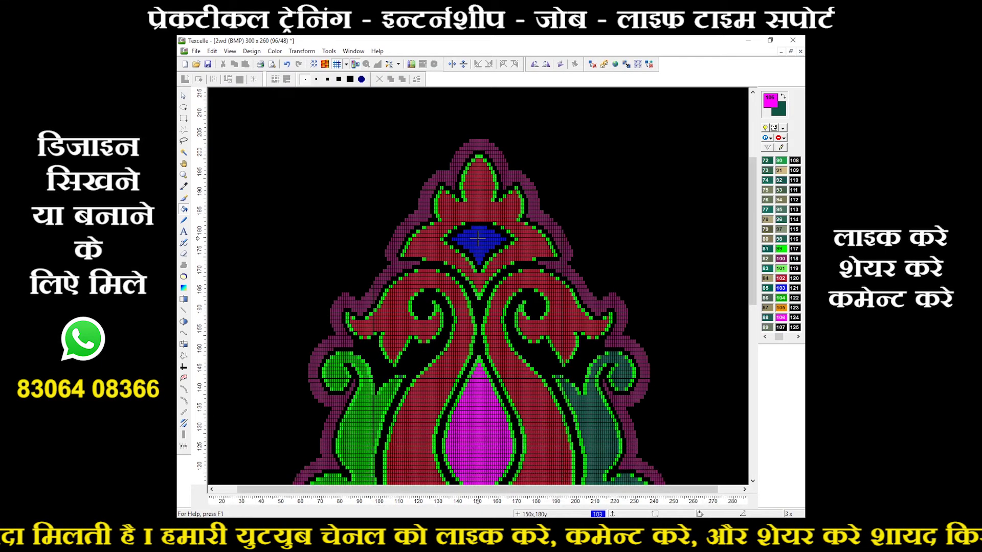
pyautogui.scroll(3, 477, 239)
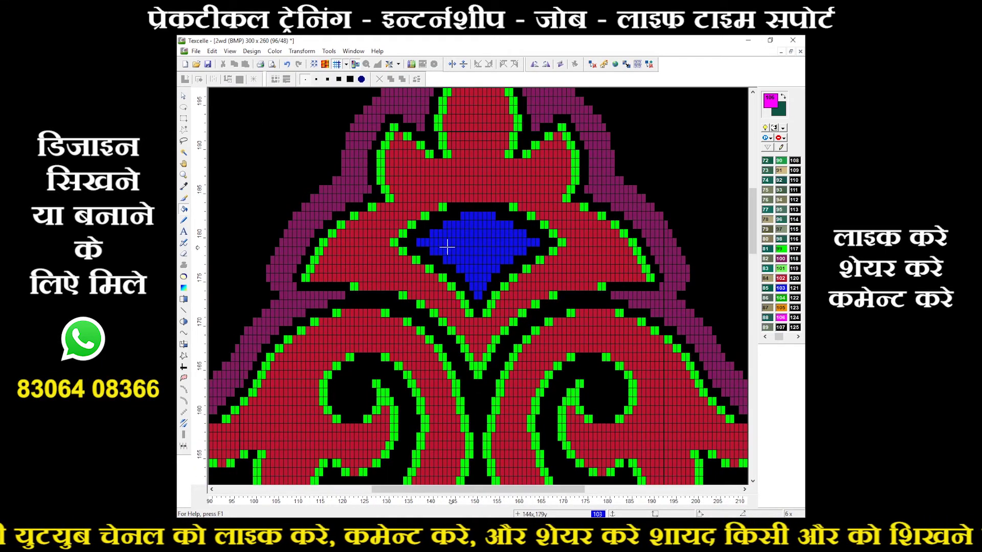
pyautogui.click(183, 119)
pyautogui.moveTo(418, 240); pyautogui.dragTo(538, 244)
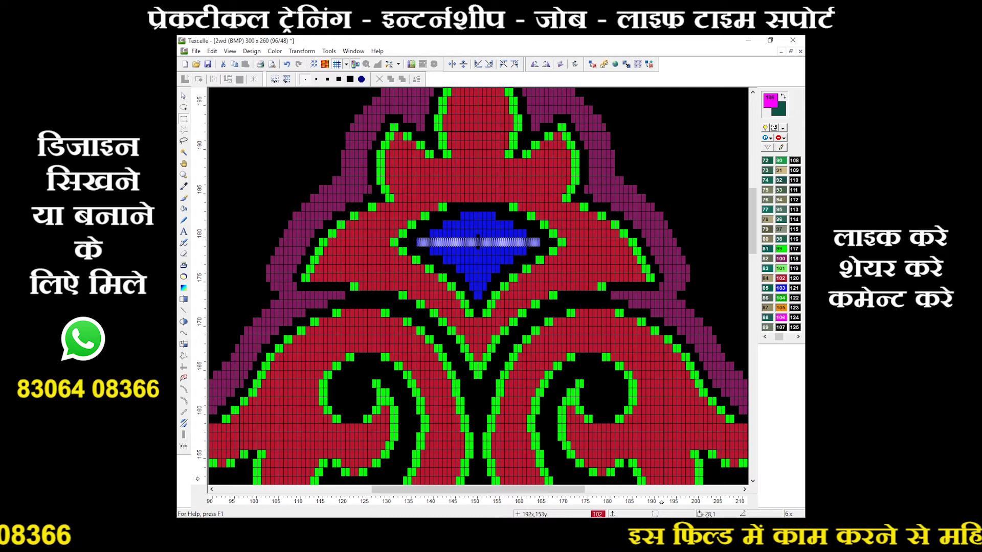
pyautogui.press('Escape')
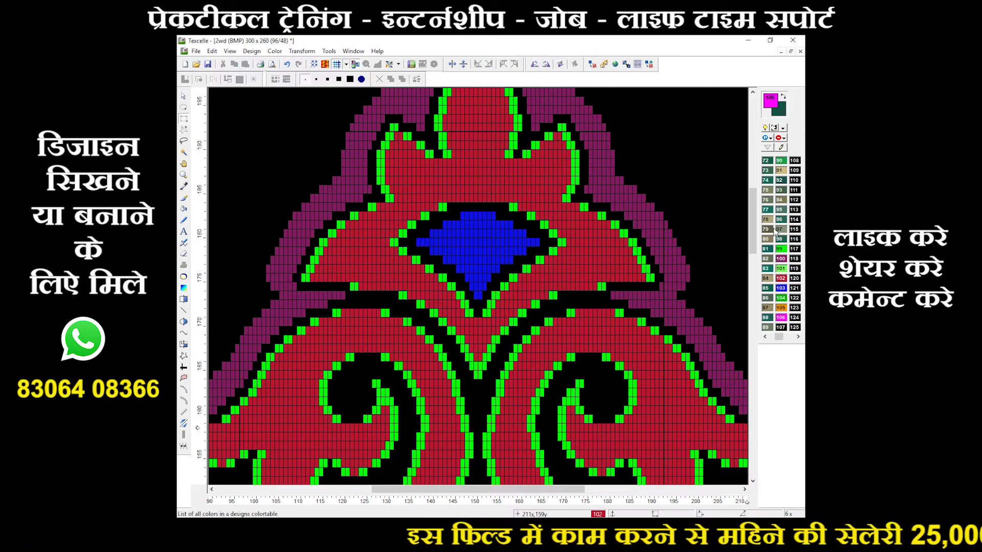
# Draw grey 97 freehand lines forming an inverted-V peak across the blue diamond.
pyautogui.click(780, 230)
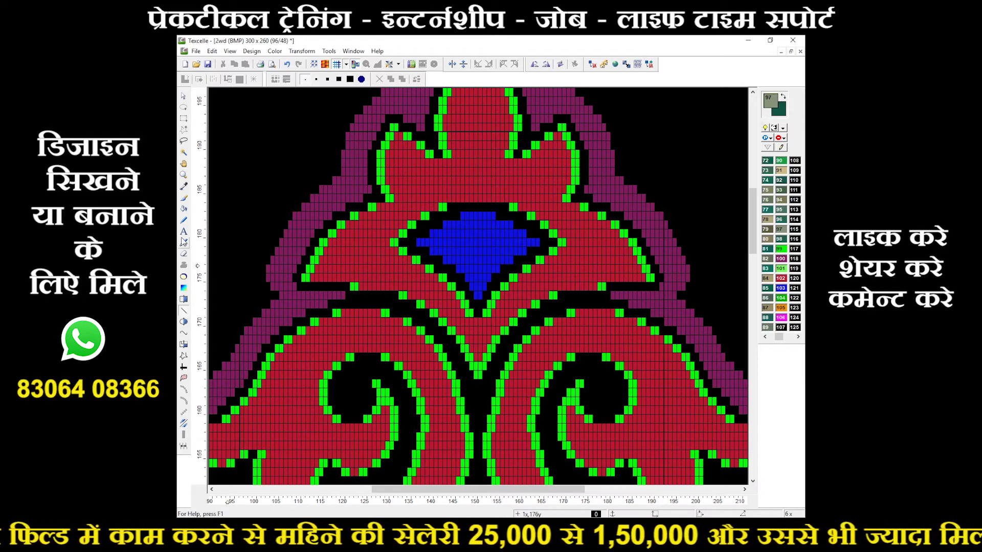
pyautogui.click(184, 221)
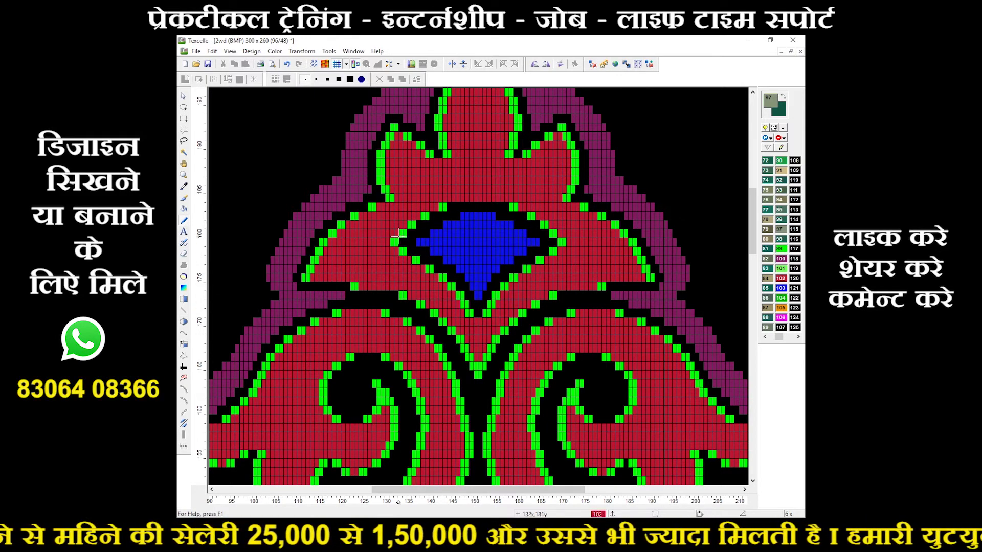
pyautogui.scroll(2, 482, 254)
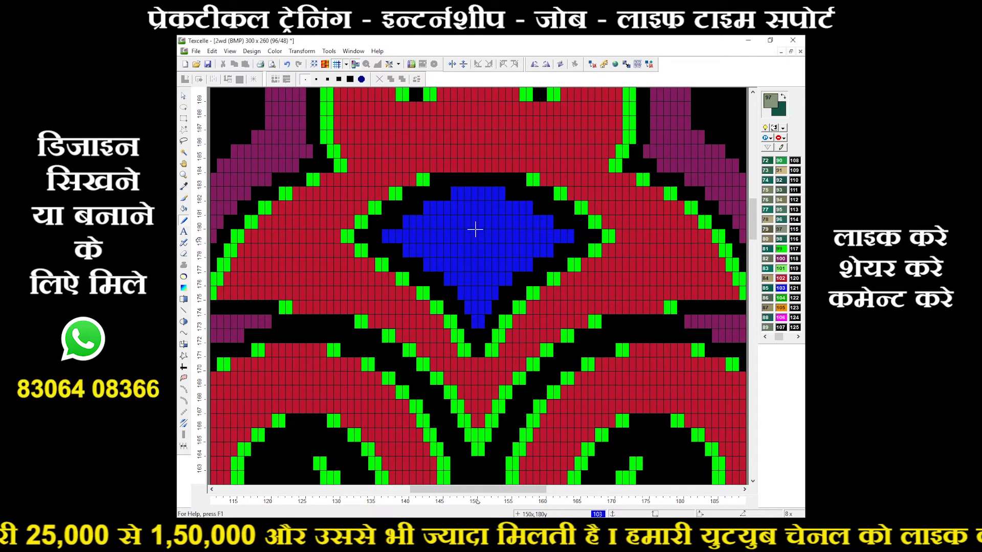
pyautogui.moveTo(451, 265)
pyautogui.mouseDown()
pyautogui.moveTo(486, 210)
pyautogui.moveTo(509, 249)
pyautogui.mouseUp()
pyautogui.click(509, 251)
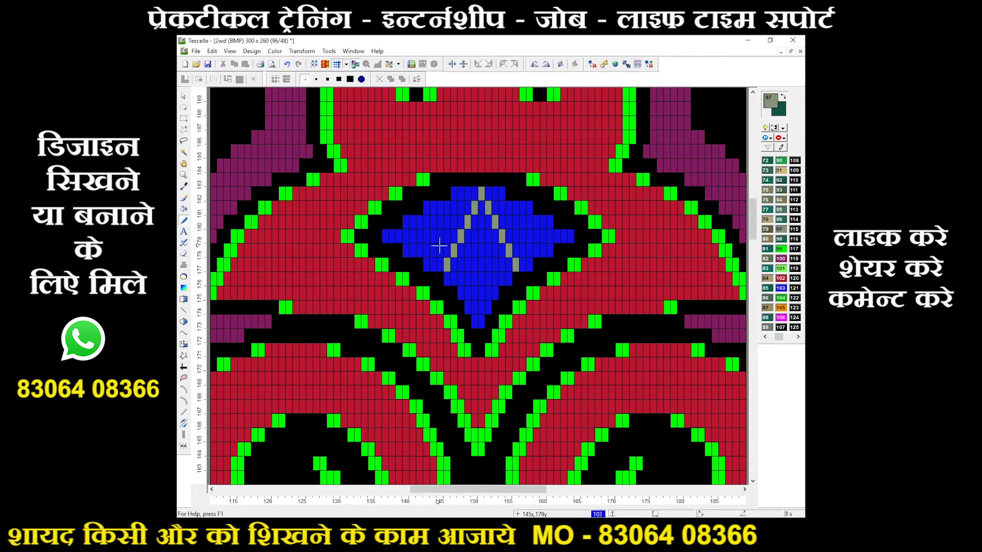
pyautogui.scroll(-1, 439, 245)
pyautogui.scroll(-2, 447, 246)
pyautogui.scroll(-1, 460, 246)
# Zoom out to the full motif, select and deselect the whole design, and bring up the Design fold options.
pyautogui.scroll(-1, 475, 247)
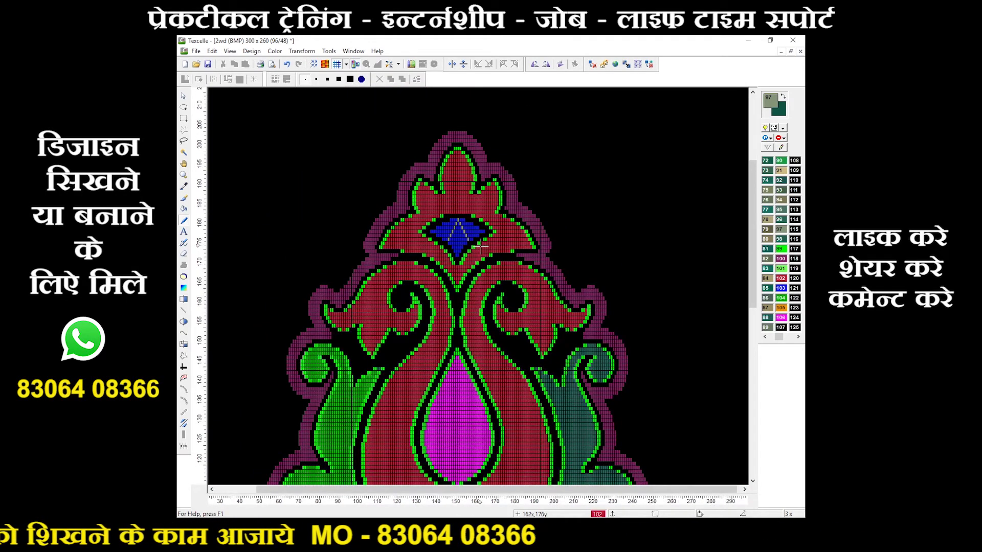
pyautogui.scroll(-1, 481, 247)
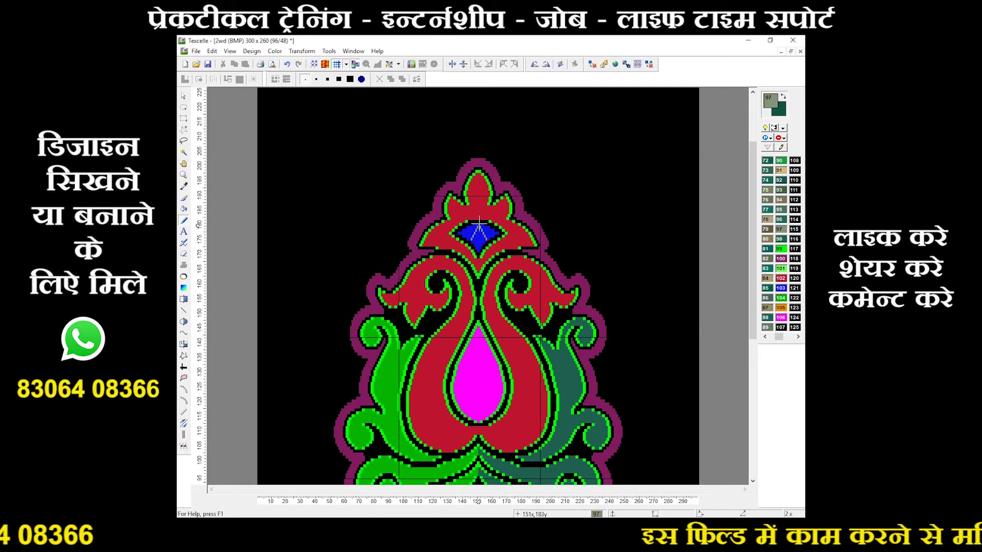
pyautogui.scroll(2, 479, 223)
pyautogui.scroll(1, 471, 223)
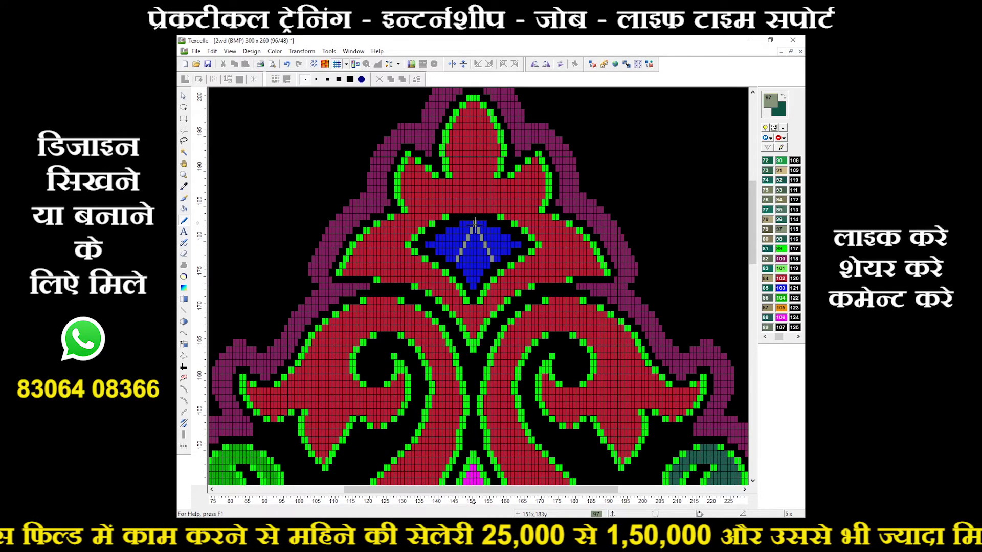
pyautogui.scroll(-1, 475, 224)
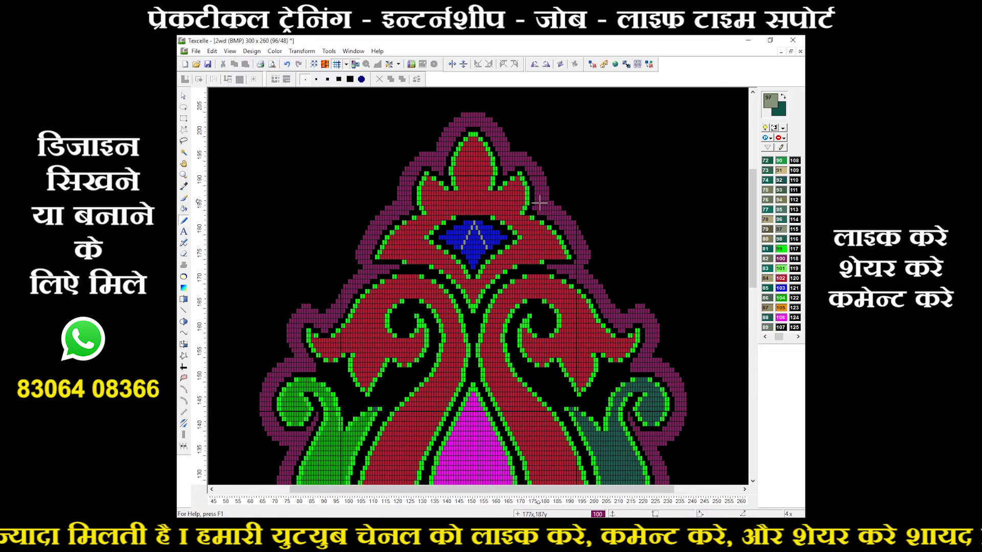
pyautogui.scroll(-1, 539, 203)
pyautogui.scroll(-1, 539, 204)
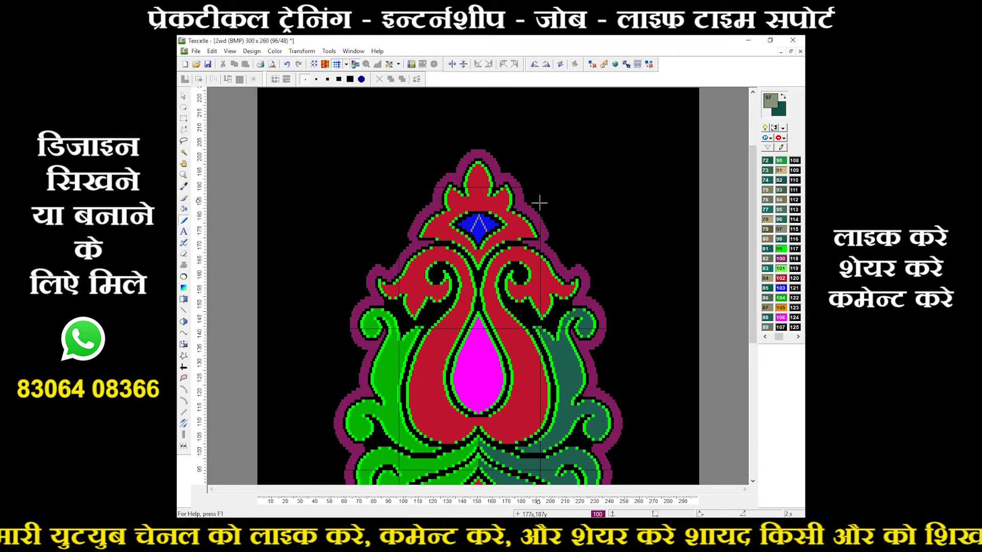
pyautogui.scroll(-2, 539, 204)
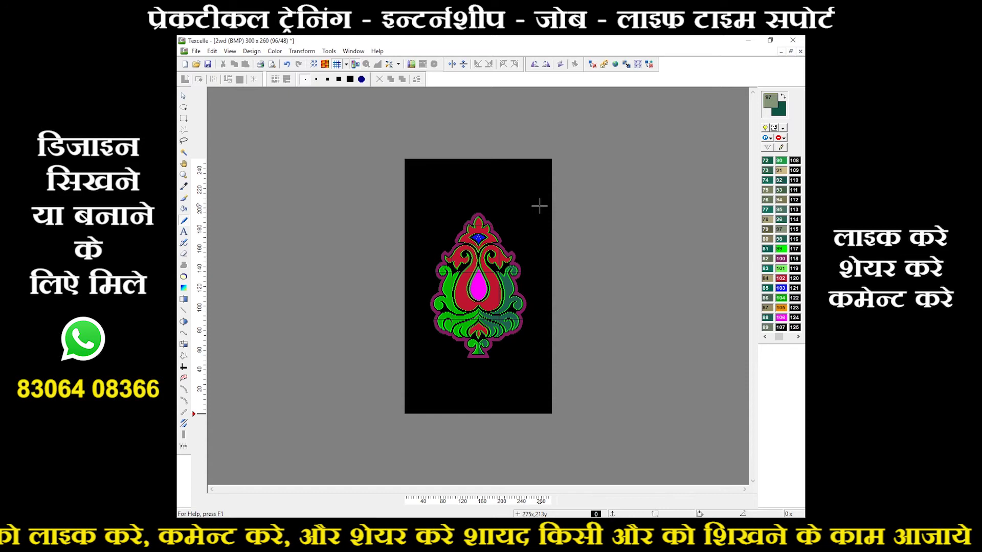
pyautogui.hotkey('ctrl', 'a')
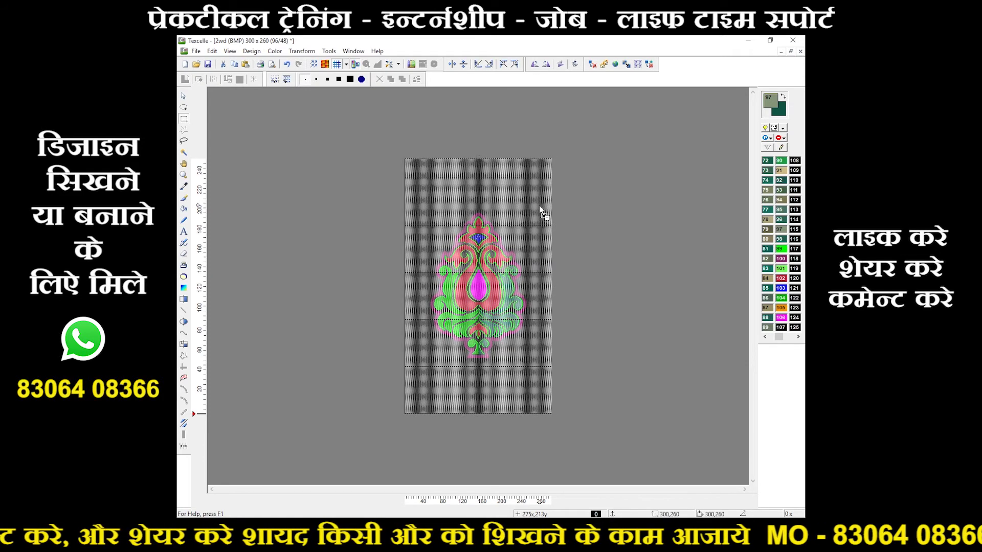
pyautogui.press('Escape')
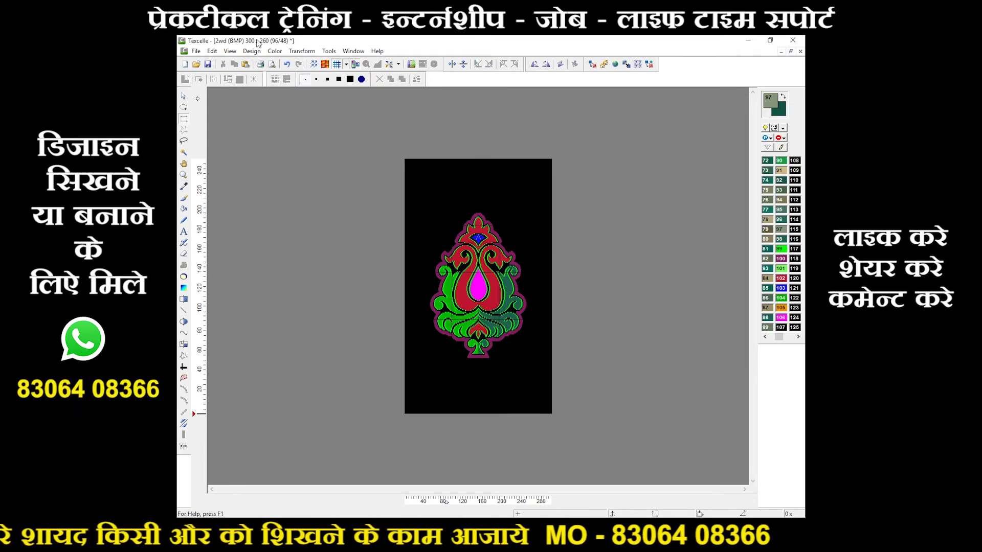
pyautogui.click(251, 53)
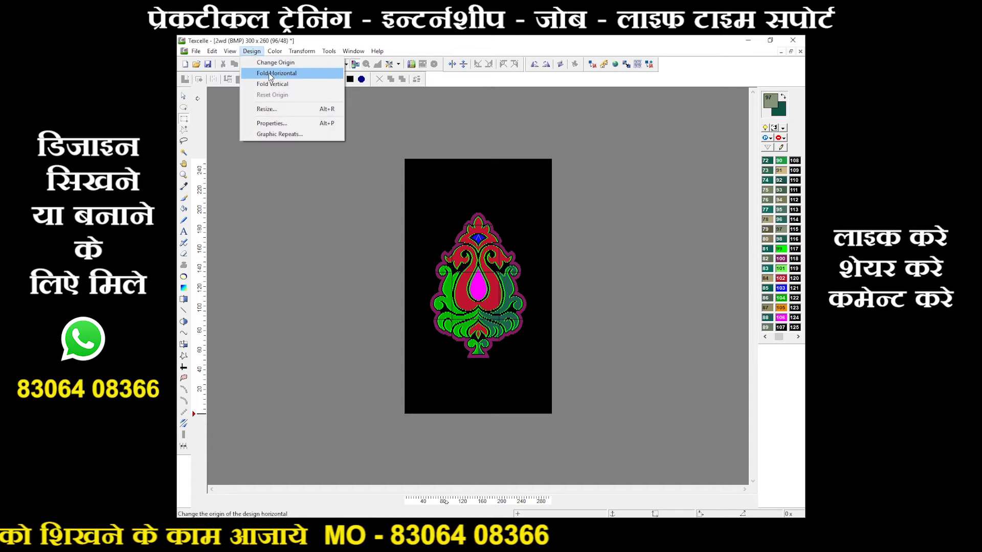
# Fold the design horizontally and vertically to split the motif into corners, then paste a motif copy.
pyautogui.click(270, 75)
pyautogui.click(251, 51)
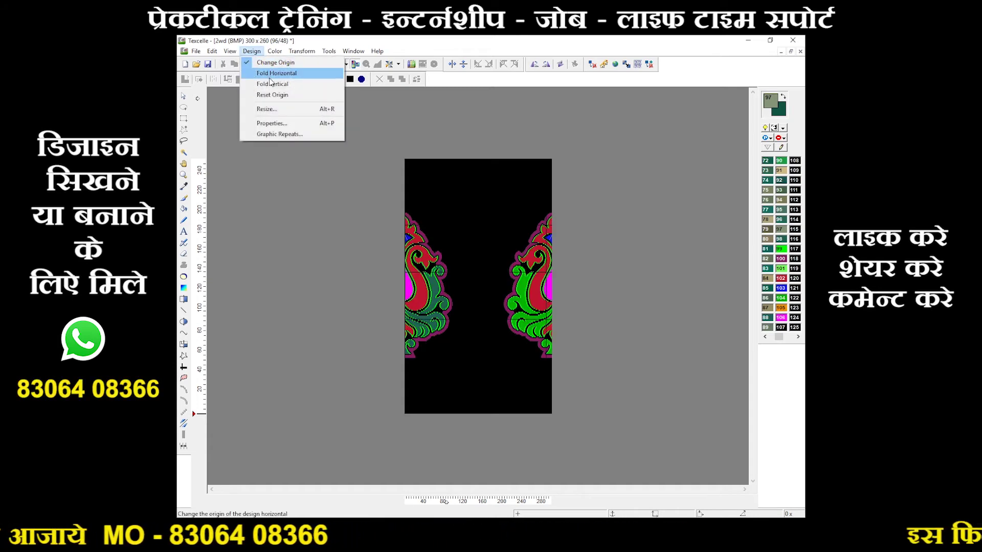
pyautogui.click(272, 85)
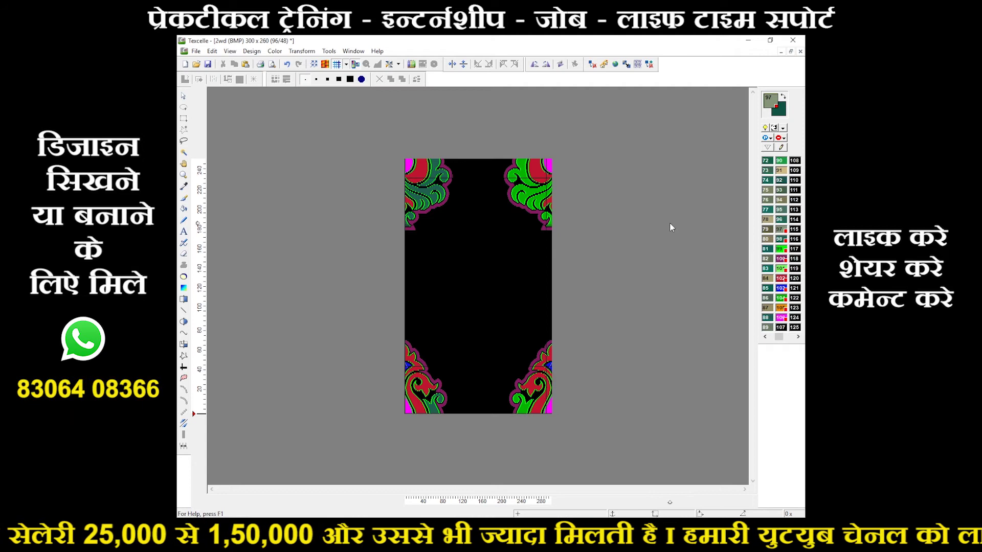
pyautogui.hotkey('ctrl', 'v')
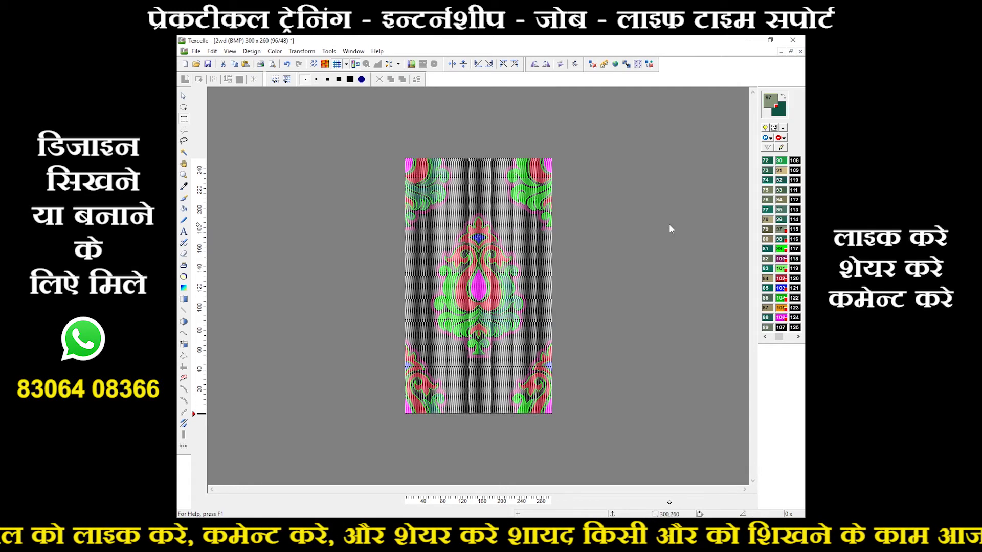
# Fix the pasted motif in the centre to complete the half-drop repeat, then bring up the Tools menu.
pyautogui.click(668, 224)
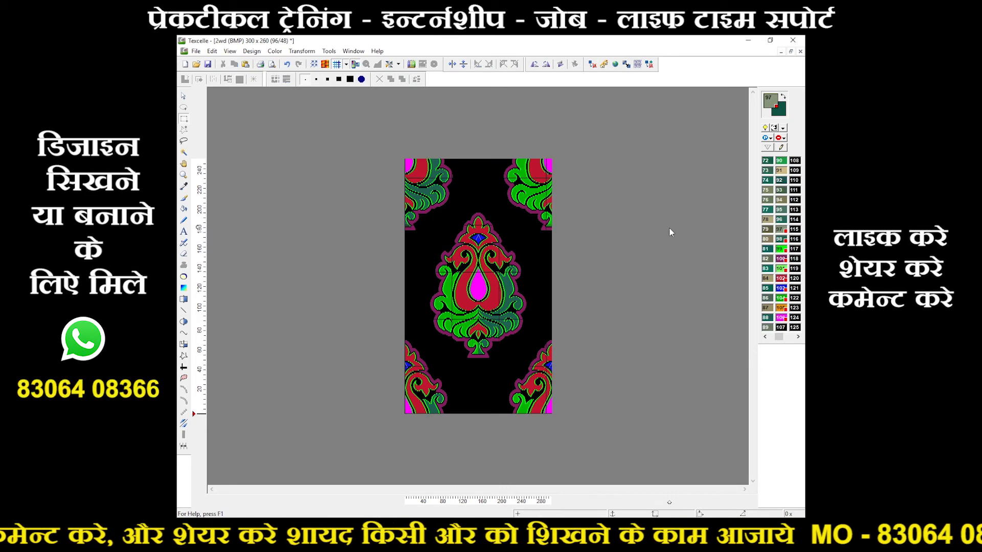
pyautogui.scroll(1, 645, 302)
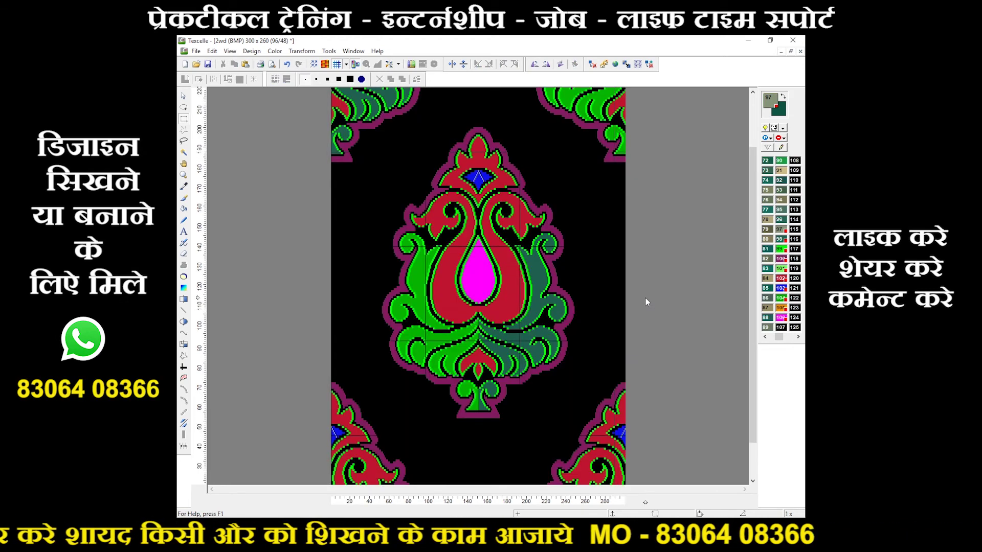
pyautogui.scroll(-1, 645, 299)
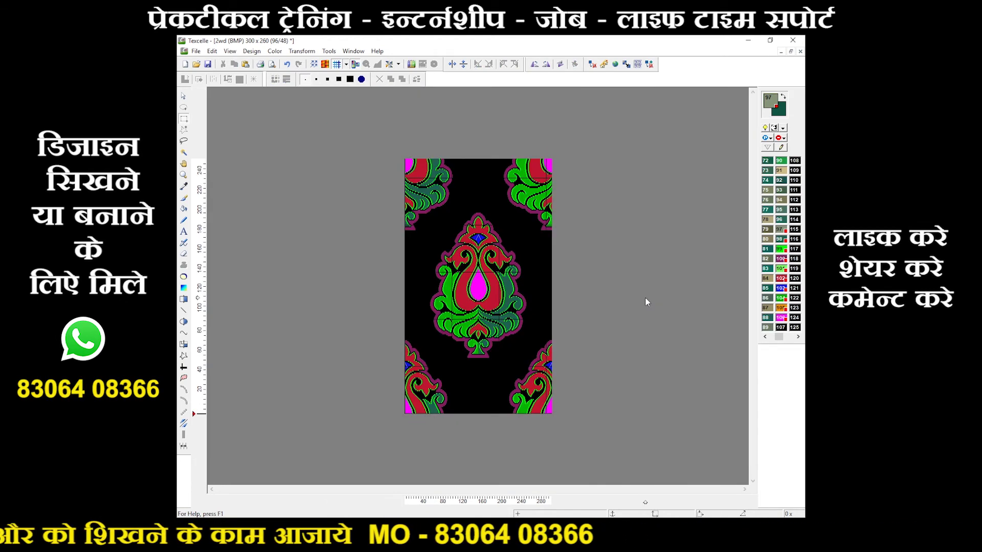
pyautogui.click(328, 51)
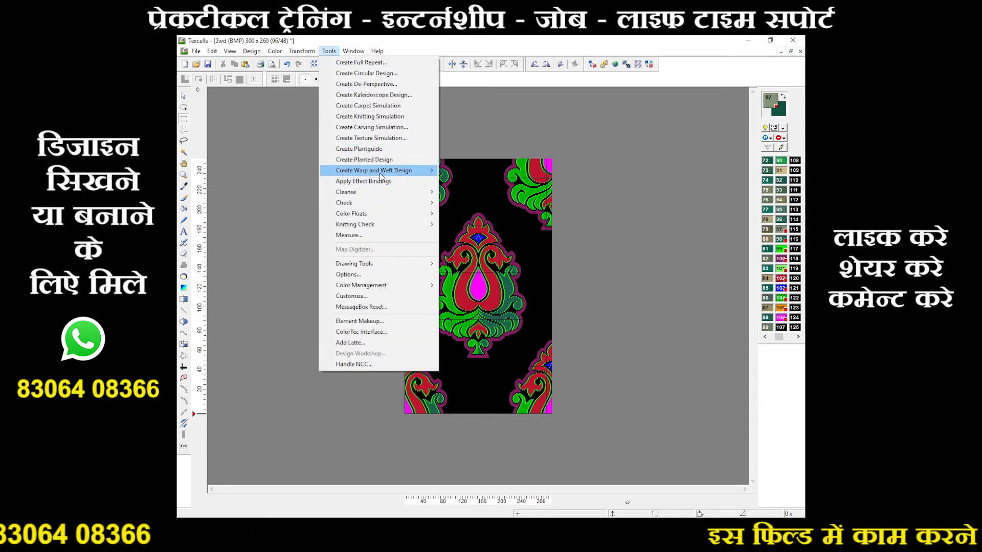
pyautogui.moveTo(373, 170)
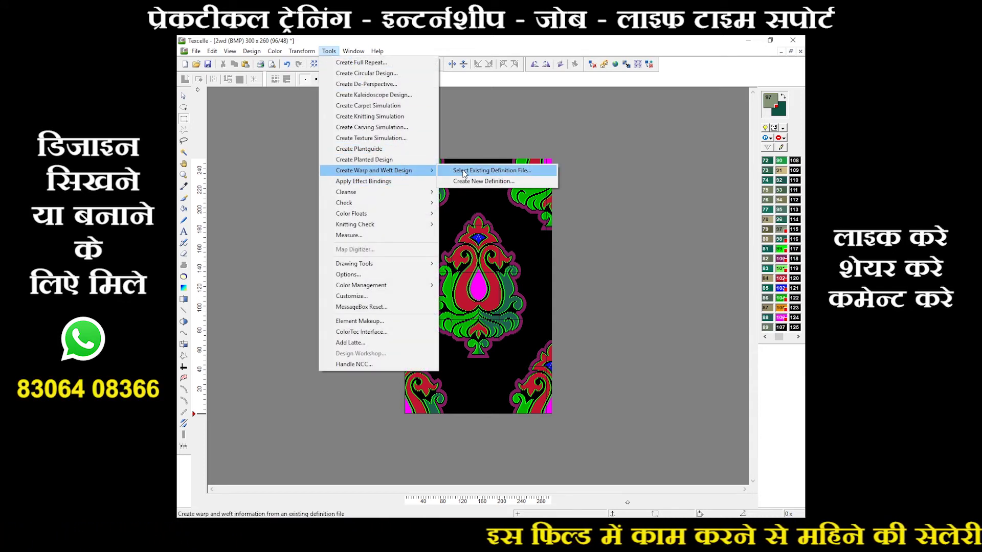
# Create a warp/weft design from C:\NedGraphics\Libraries\warpweft\WarpWeftProfile-All.wwp.
pyautogui.click(465, 185)
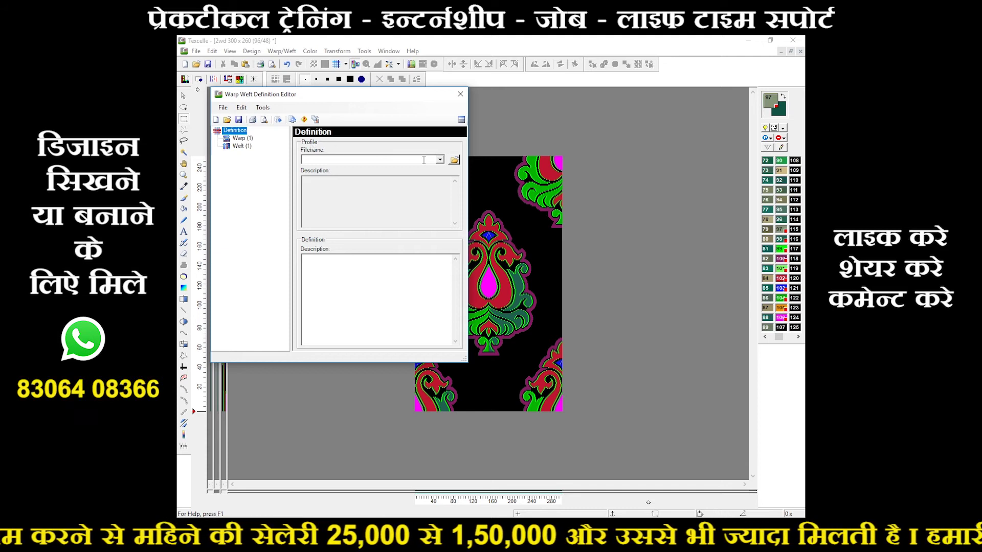
pyautogui.click(454, 159)
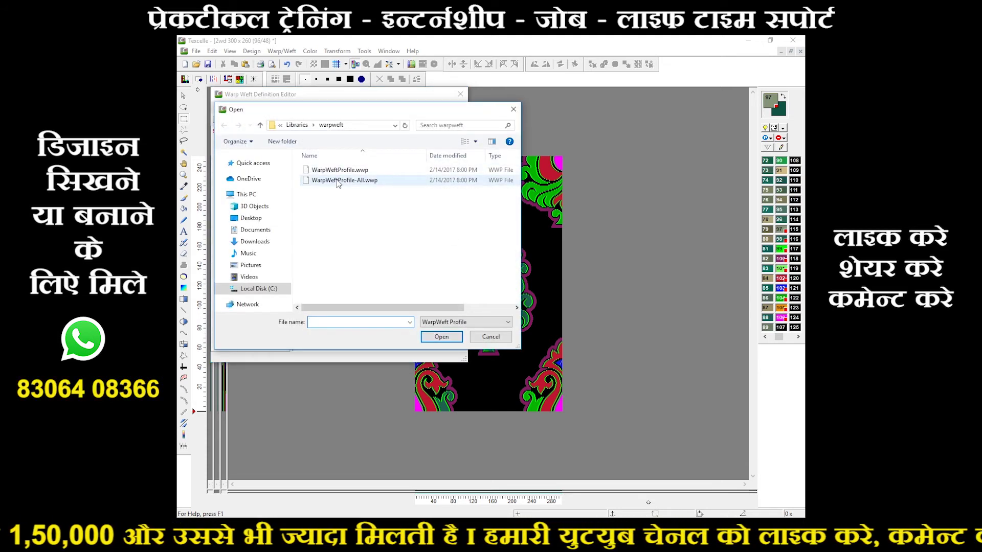
pyautogui.click(258, 289)
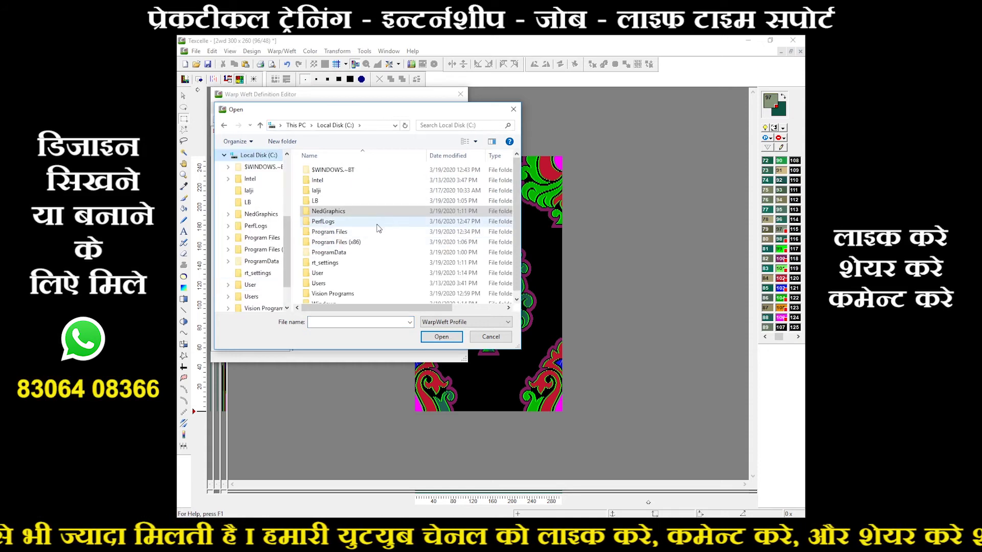
pyautogui.click(337, 215)
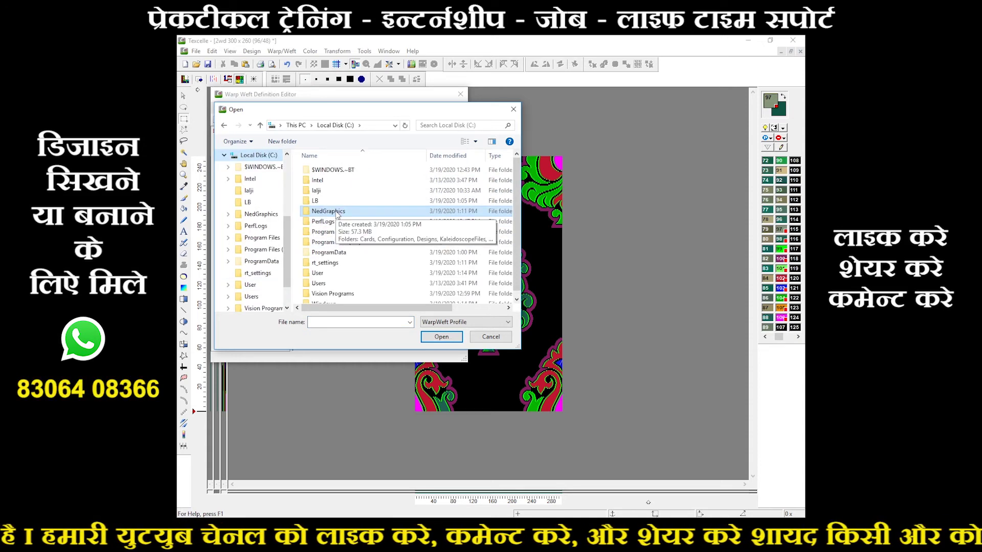
pyautogui.doubleClick(337, 213)
pyautogui.doubleClick(331, 212)
pyautogui.doubleClick(335, 251)
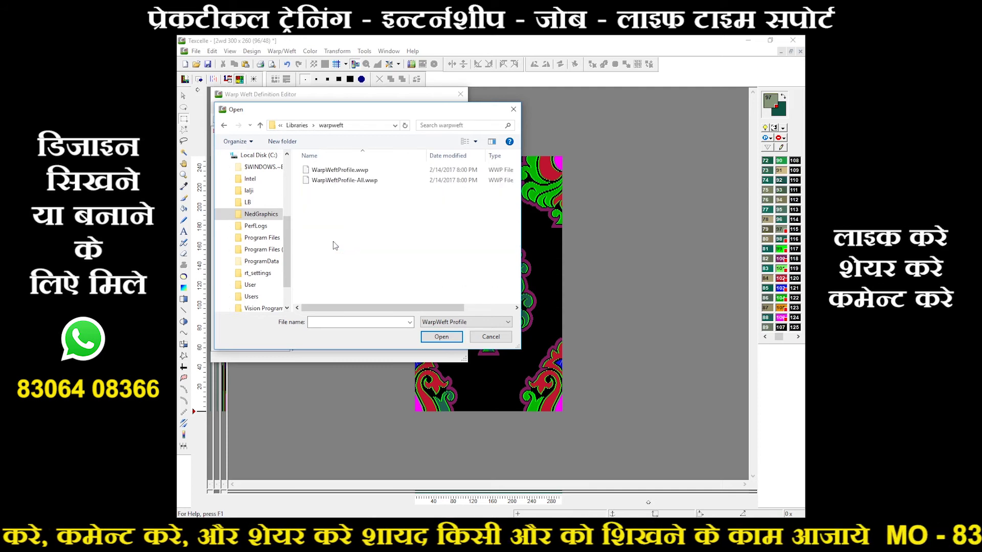
pyautogui.click(333, 180)
pyautogui.click(452, 339)
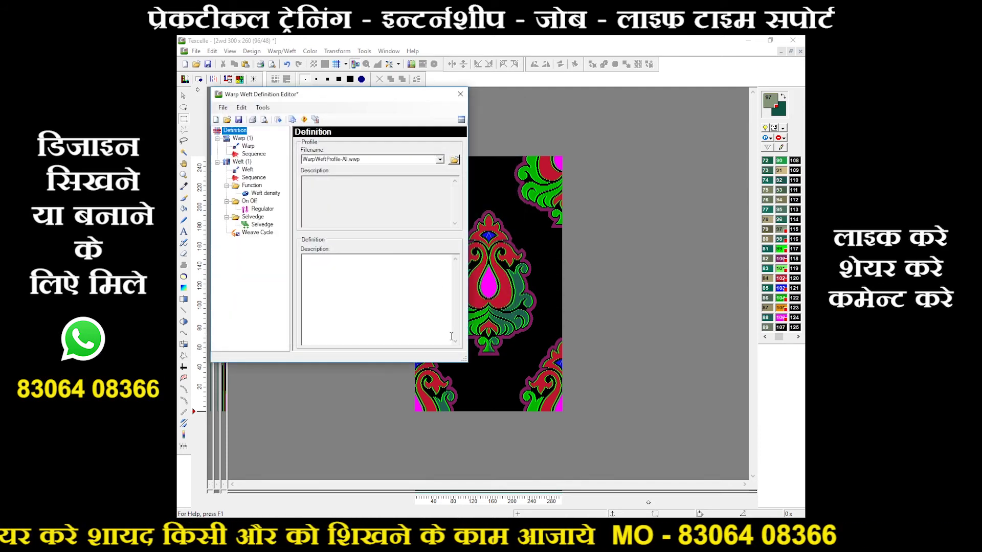
# Add a weft entry for custom scales 1 and 2 using colour 0.
pyautogui.click(238, 162)
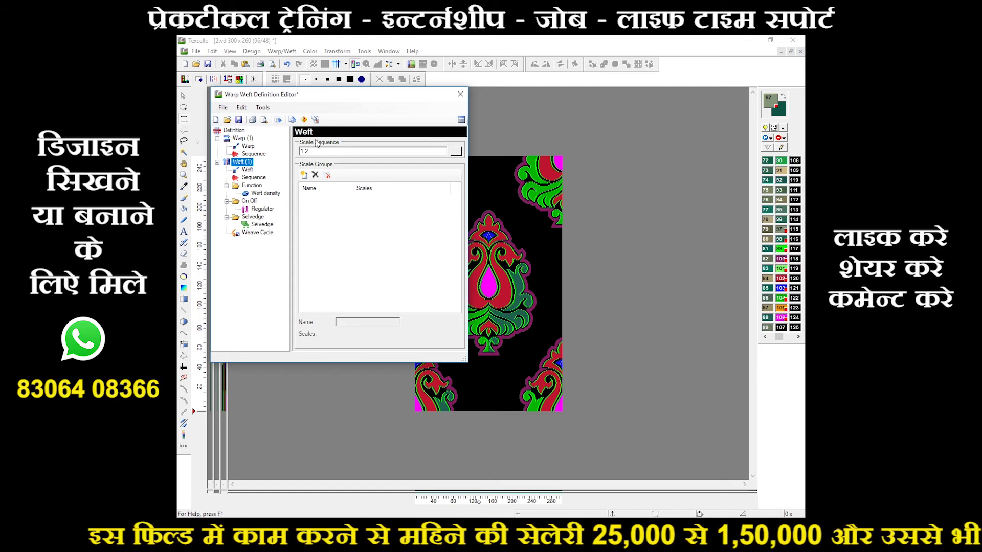
pyautogui.click(246, 170)
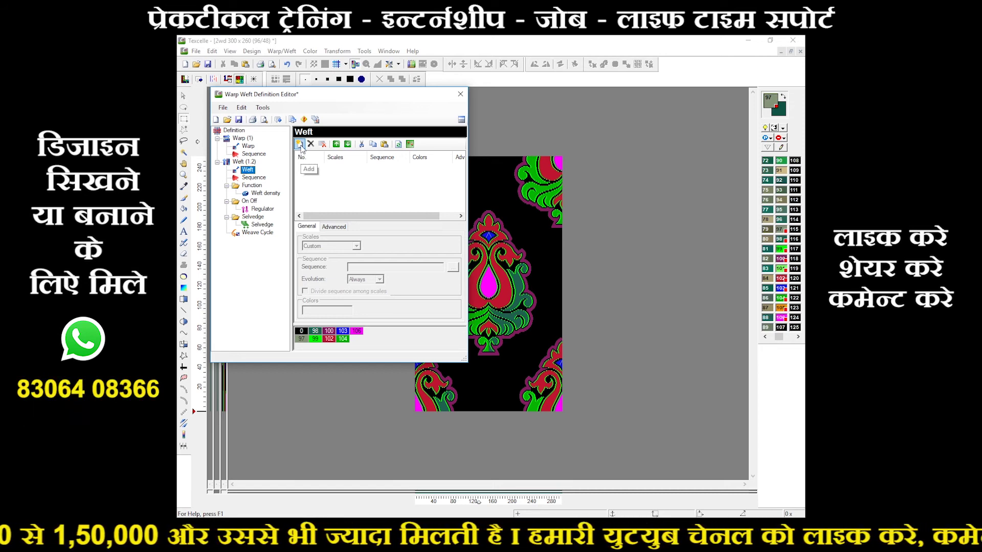
pyautogui.click(300, 145)
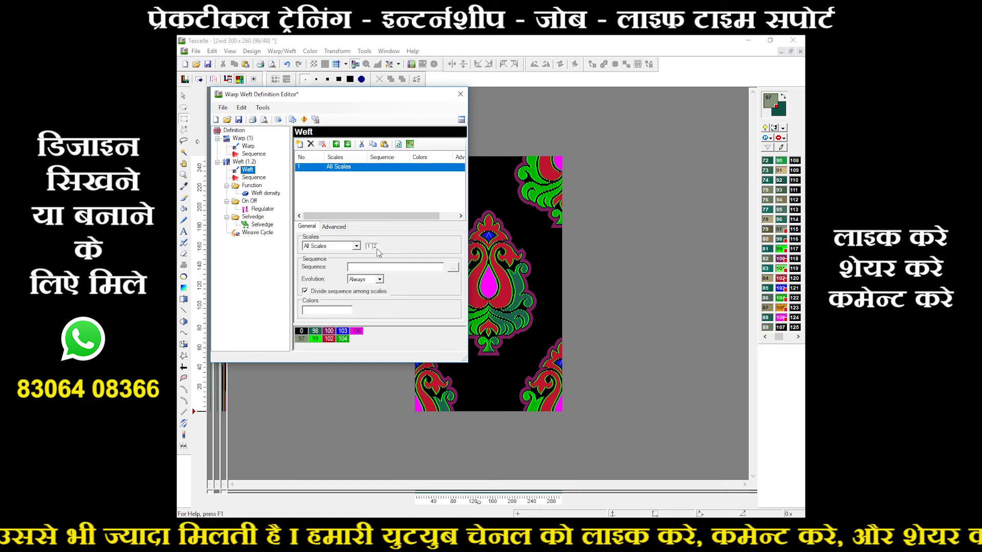
pyautogui.press('Return')
pyautogui.write('1')
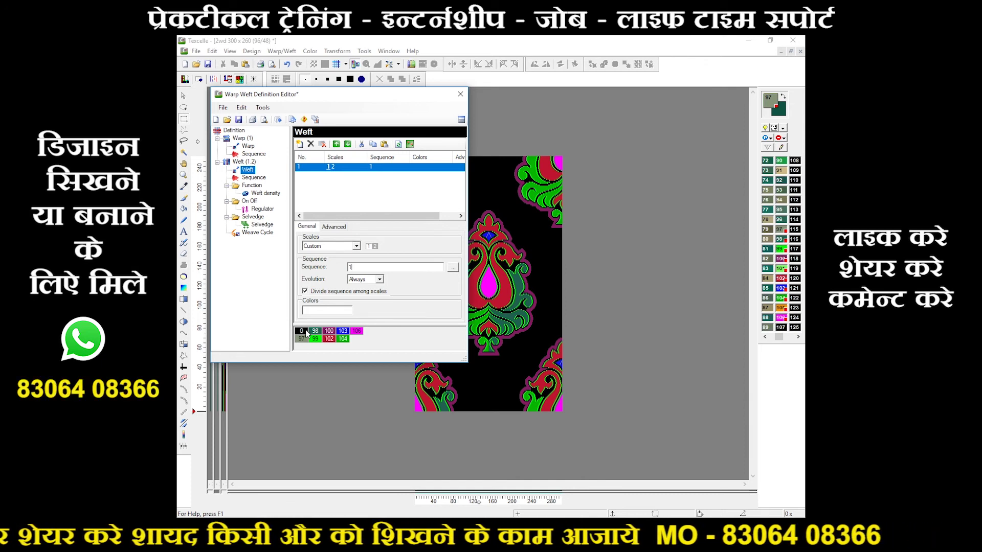
pyautogui.moveTo(307, 333); pyautogui.dragTo(313, 311)
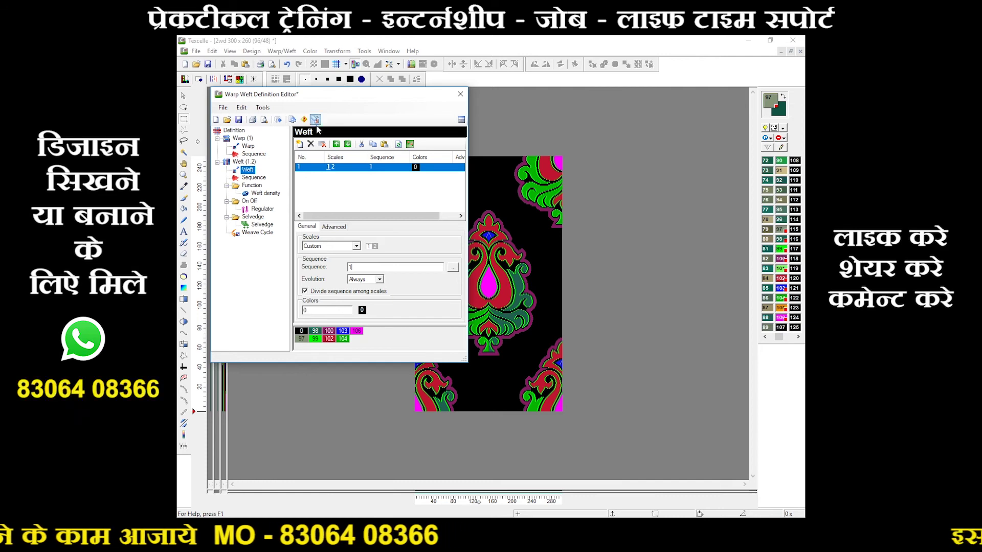
# Add a second custom-scale weft entry with colours from 97, add a third entry, and select all three.
pyautogui.click(300, 145)
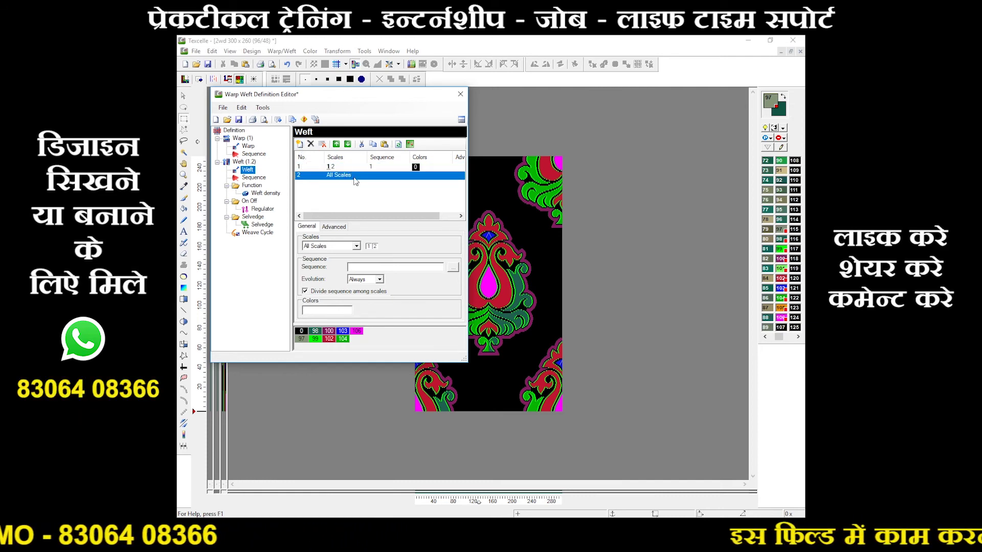
pyautogui.click(369, 247)
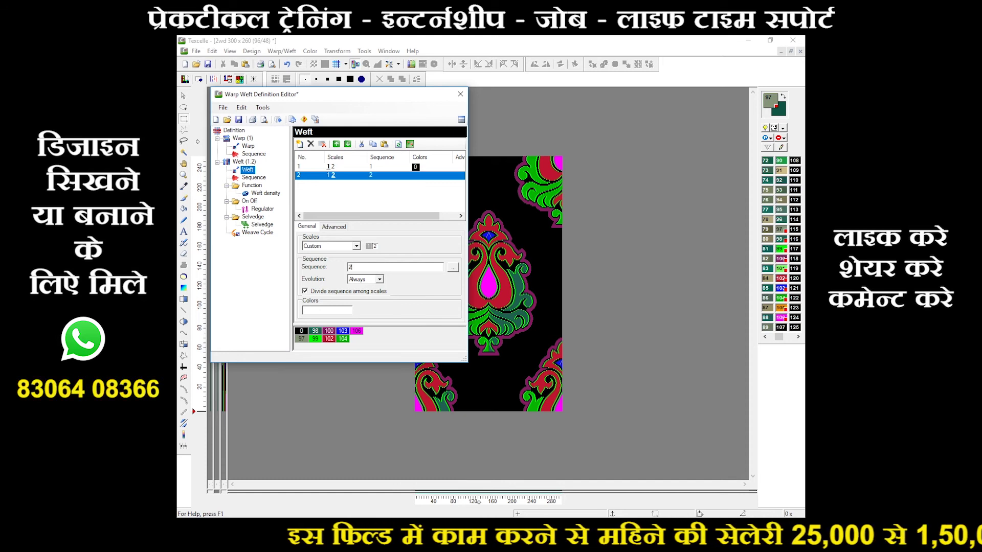
pyautogui.moveTo(304, 338)
pyautogui.mouseDown()
pyautogui.moveTo(324, 311)
pyautogui.moveTo(349, 313)
pyautogui.mouseUp()
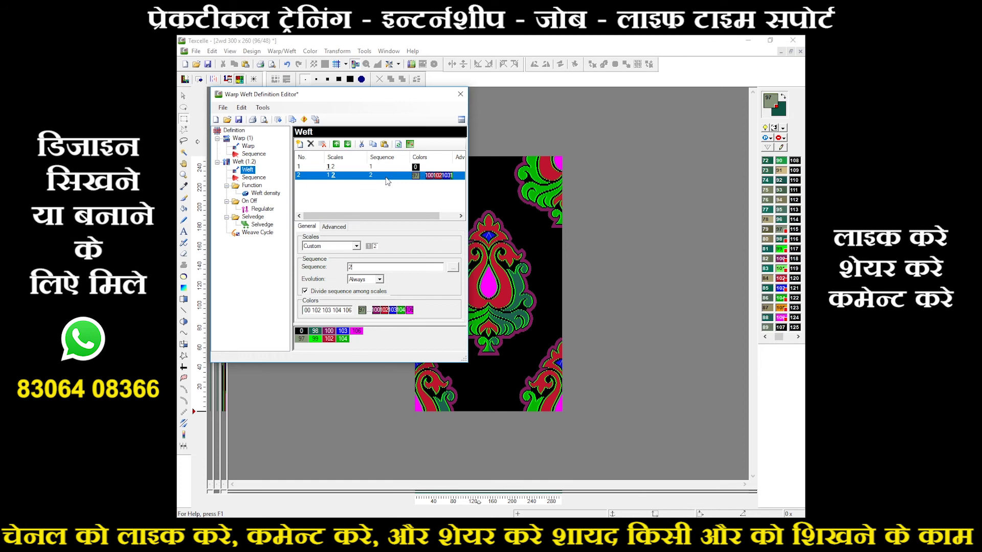
pyautogui.click(299, 146)
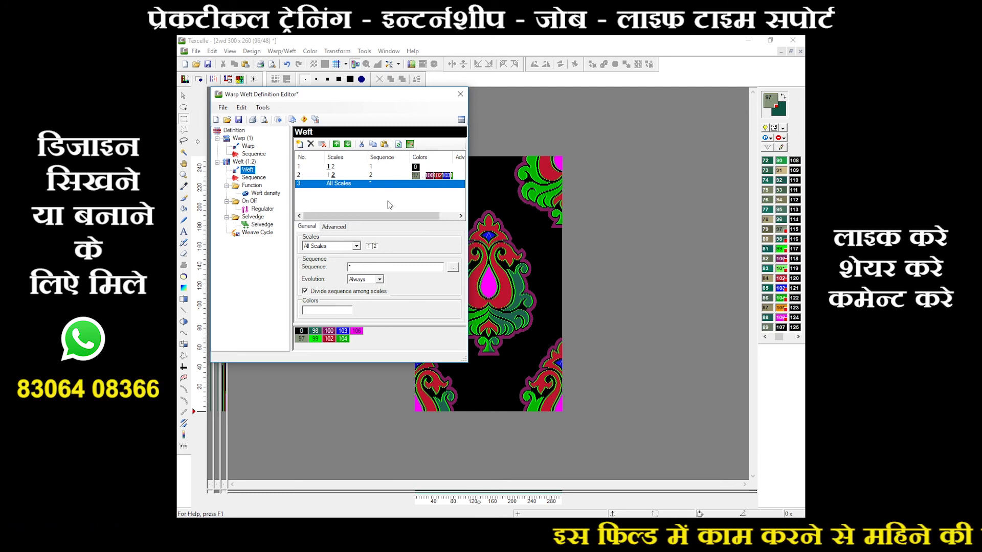
pyautogui.moveTo(381, 190); pyautogui.dragTo(340, 166)
# Copy the weft entries and paste them into the weft sequence as A and B.
pyautogui.rightClick(342, 173)
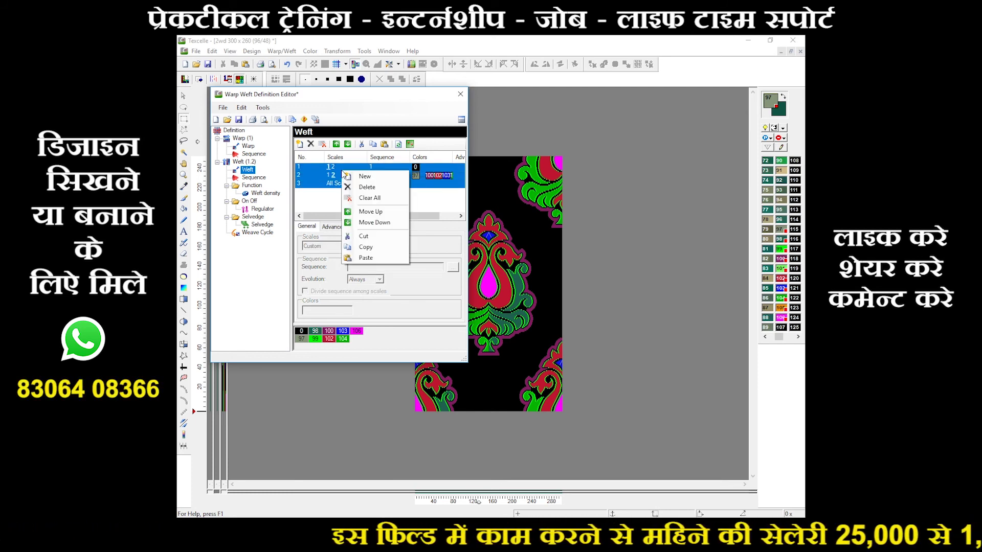
pyautogui.click(366, 247)
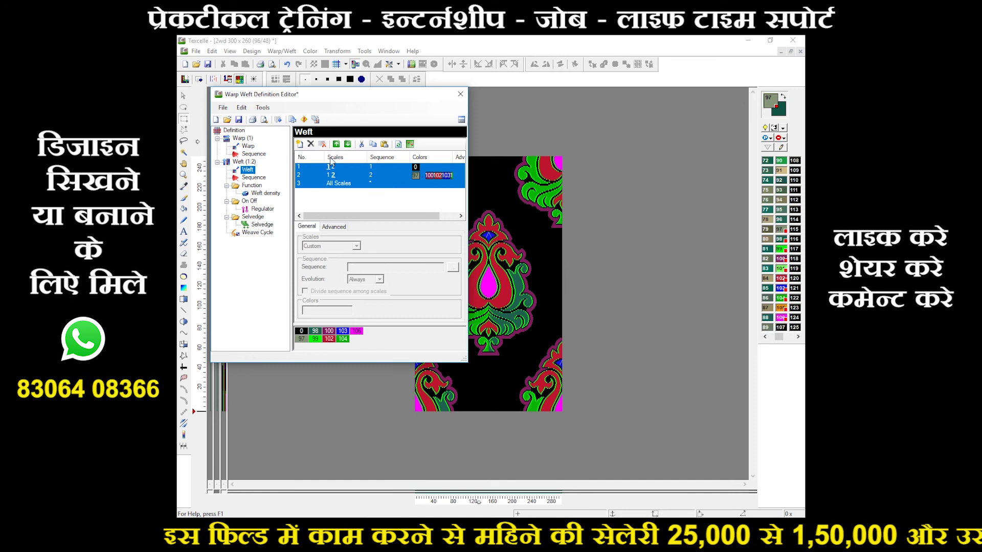
pyautogui.click(255, 178)
pyautogui.rightClick(336, 177)
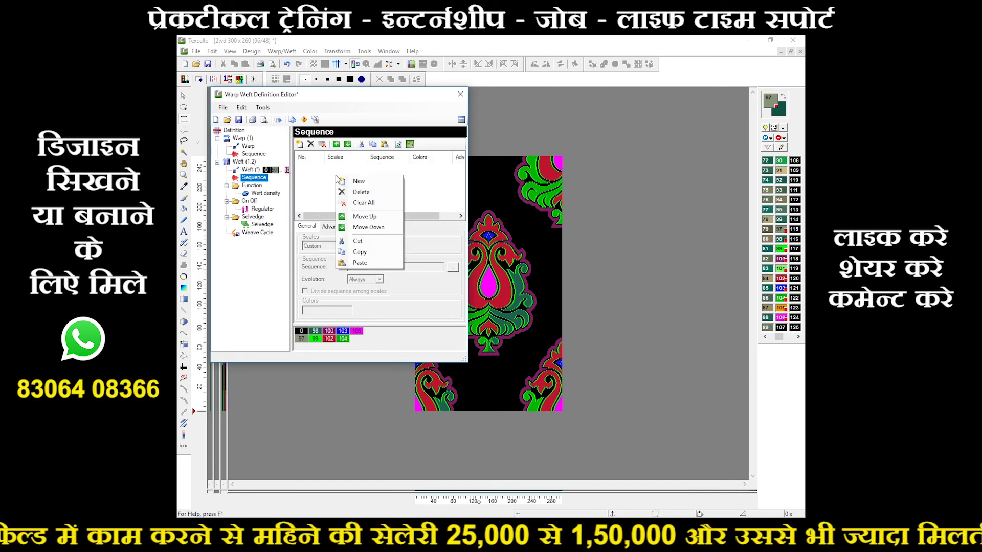
pyautogui.click(364, 264)
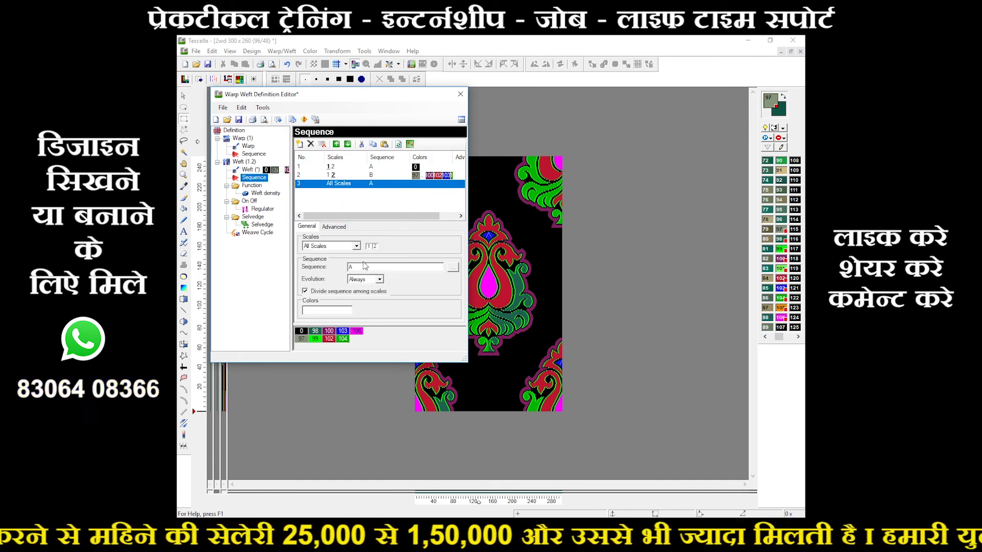
# Delete the extra third sequence row, apply the definition to the design, and close the editor.
pyautogui.rightClick(371, 188)
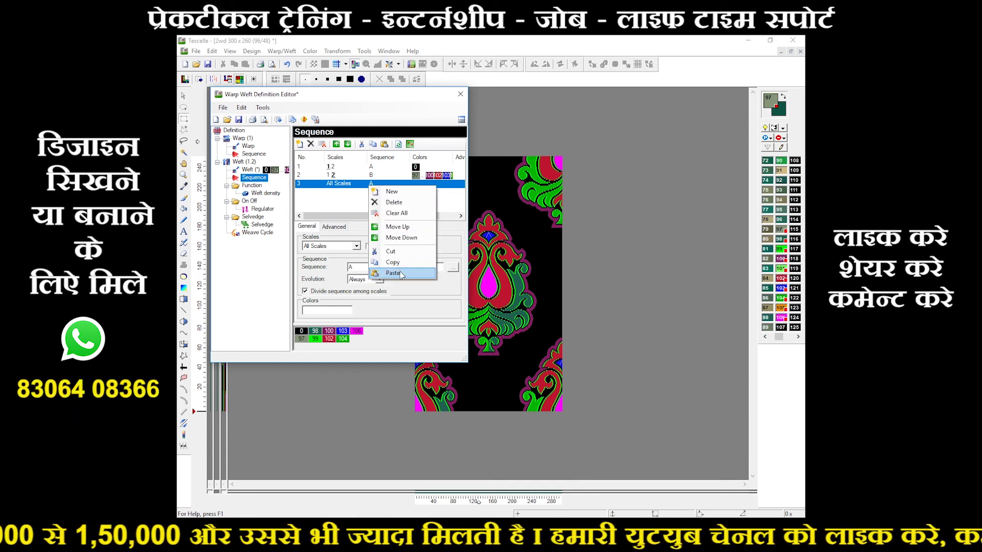
pyautogui.click(393, 204)
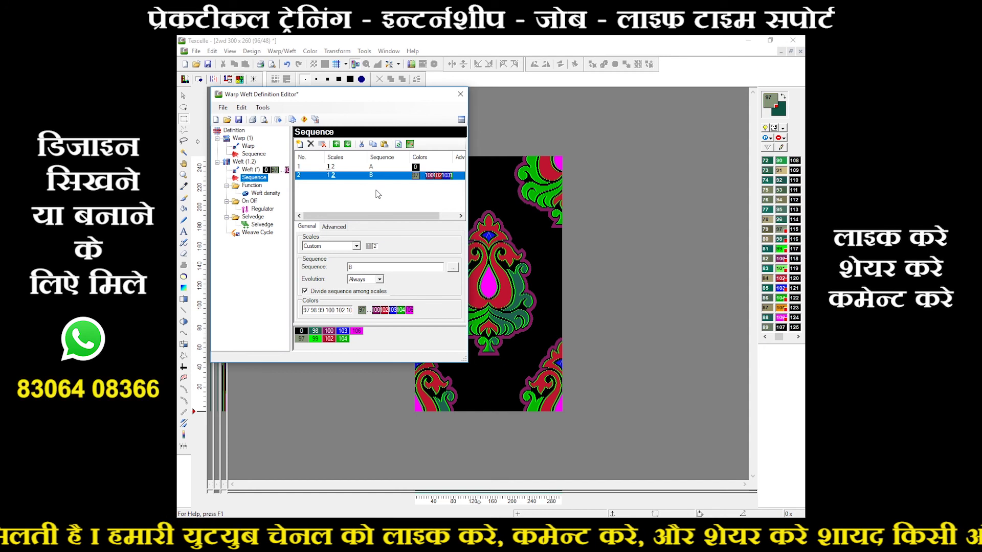
pyautogui.click(377, 194)
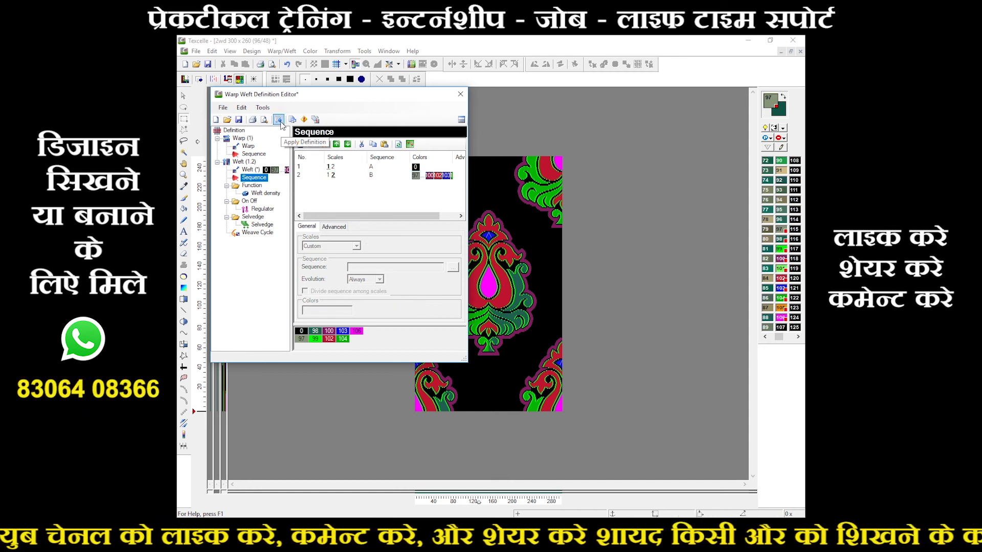
pyautogui.click(279, 121)
pyautogui.click(460, 95)
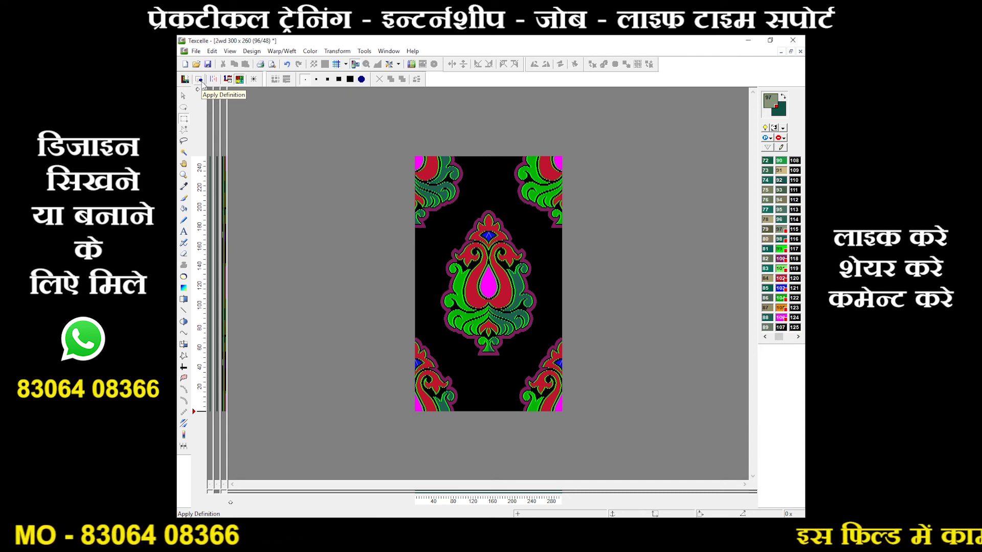
# Save the design to the Desktop as R2wd, a NedGraphics Design (*.des) file.
pyautogui.click(196, 51)
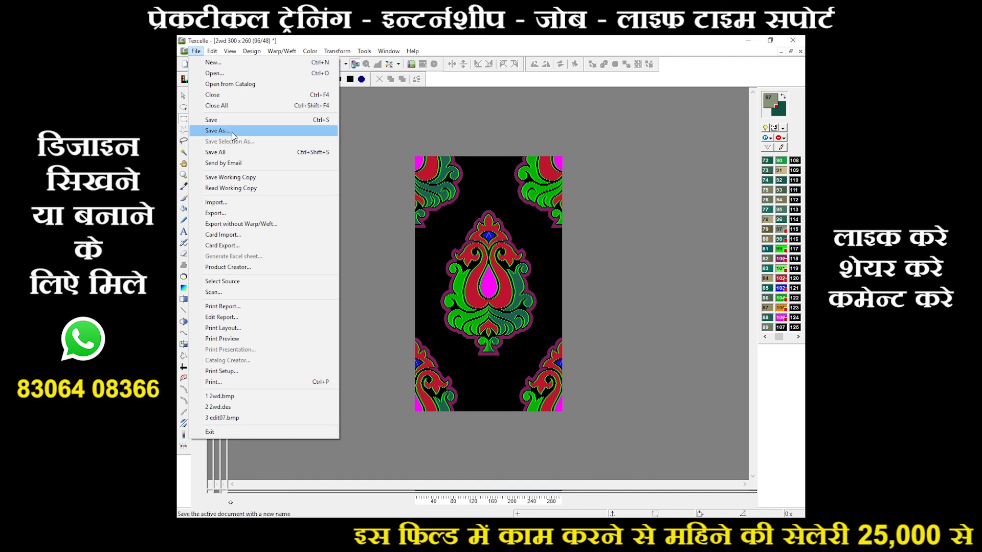
pyautogui.click(233, 131)
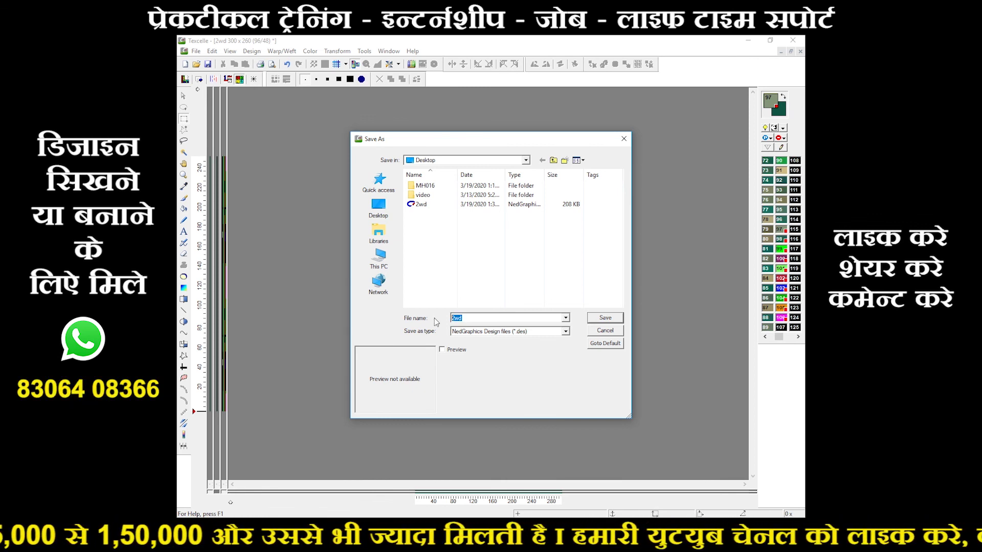
pyautogui.write('R')
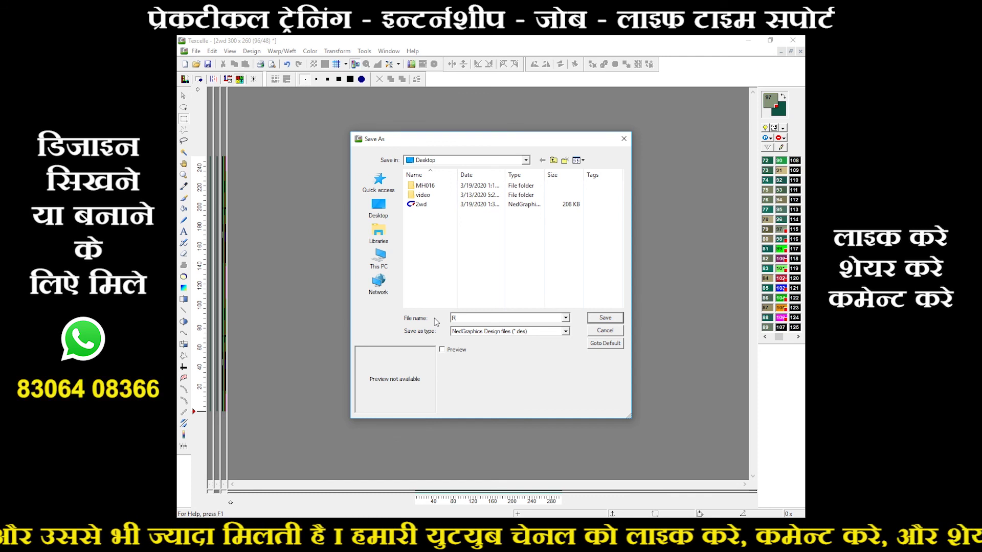
pyautogui.write('2')
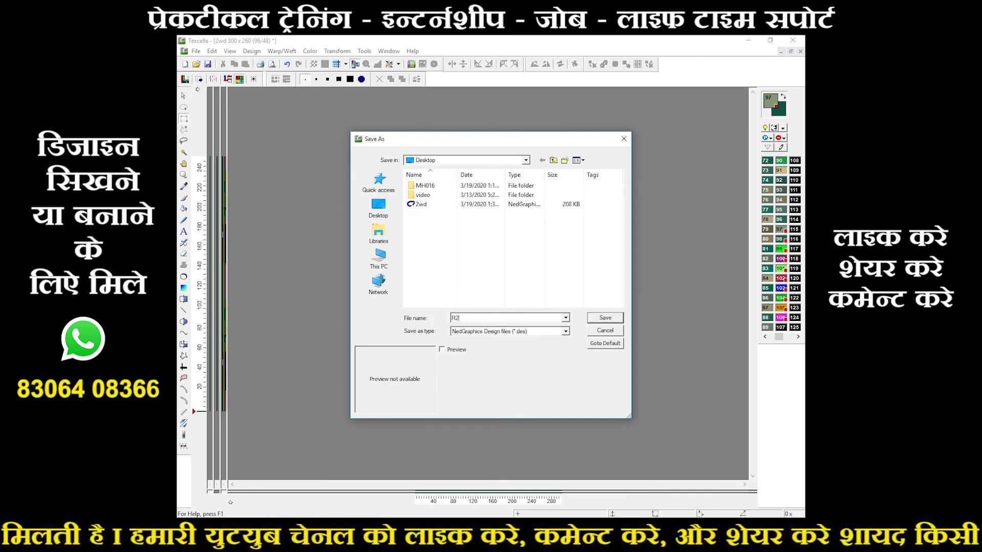
pyautogui.write('wd')
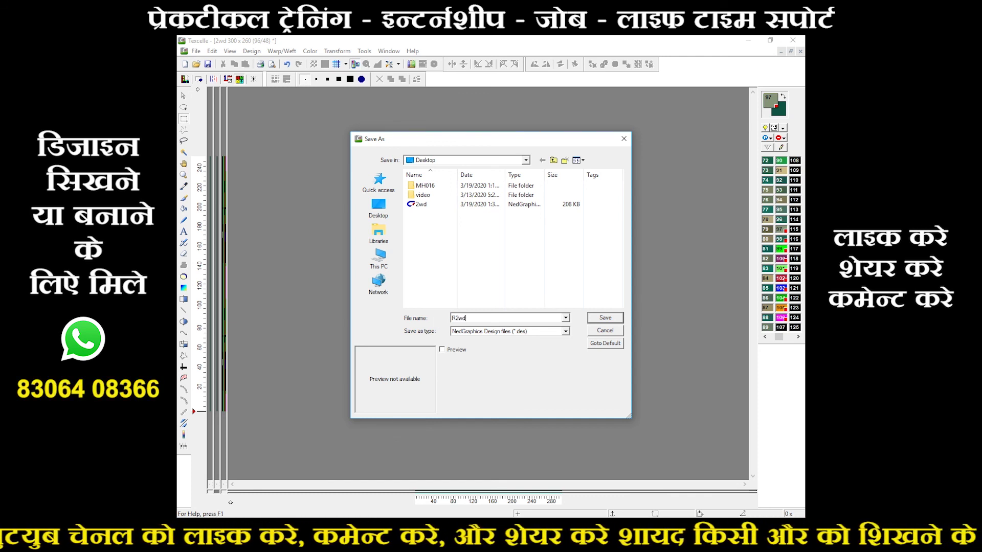
pyautogui.click(470, 334)
pyautogui.click(470, 335)
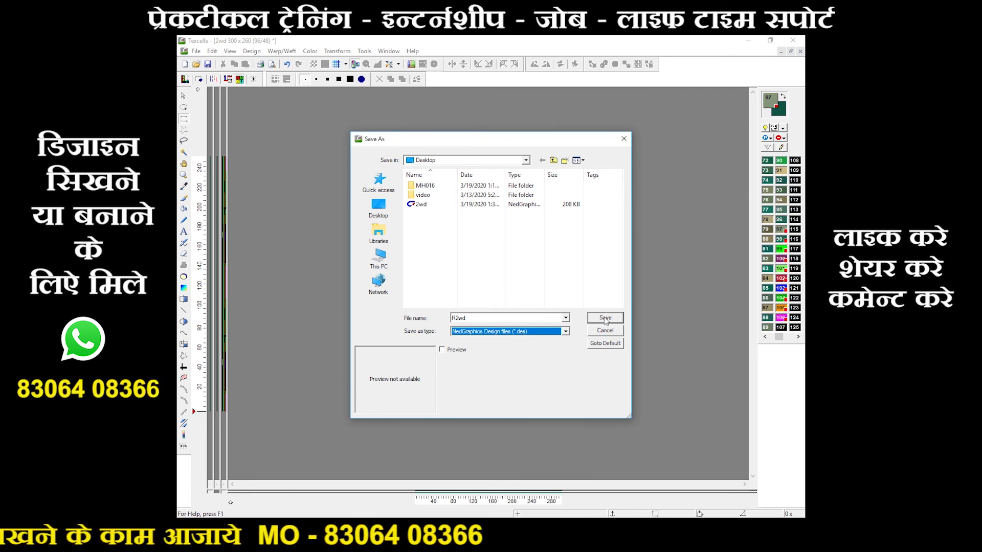
pyautogui.click(605, 318)
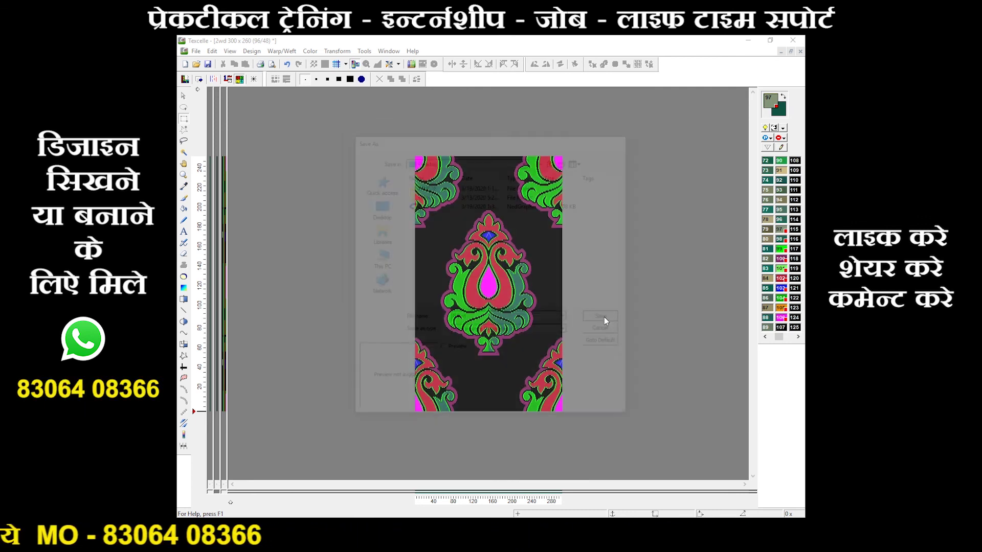